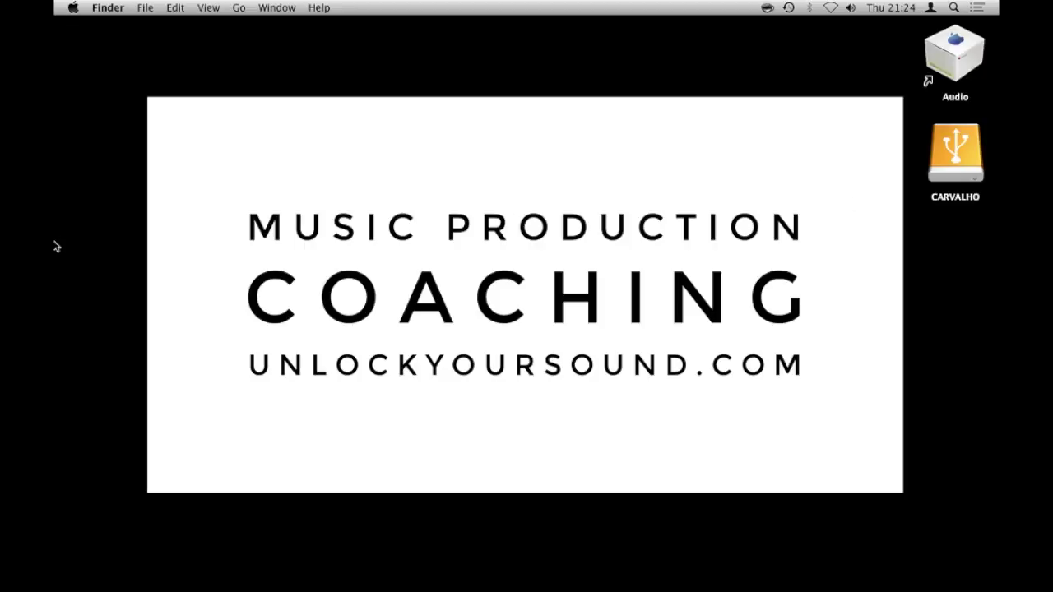
Launch Logic and create an empty project with one Empty Channel Strip software instrument track.
mouse_move(54, 244)
click(73, 294)
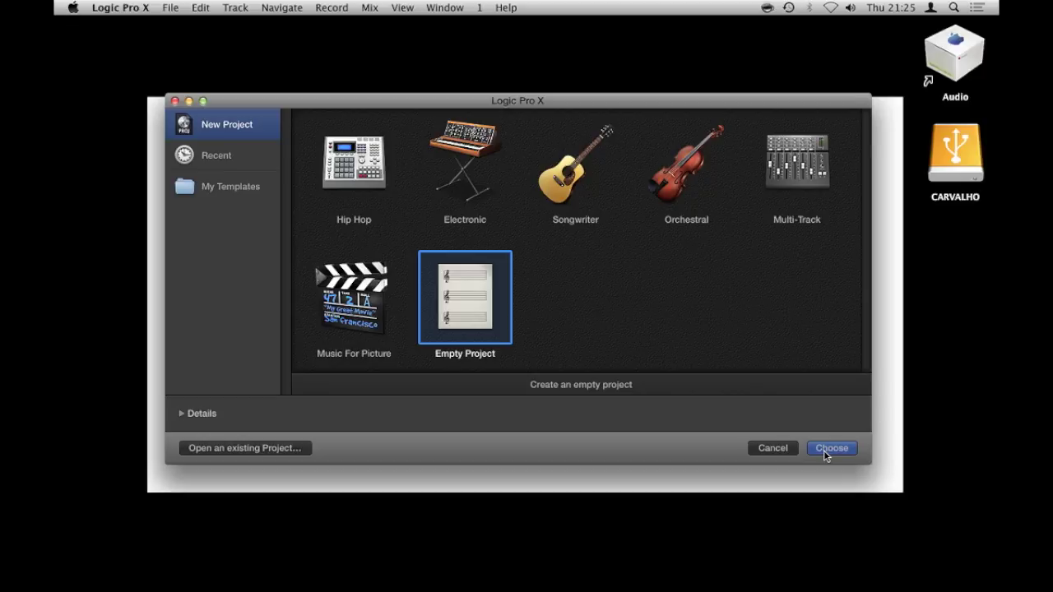
click(830, 449)
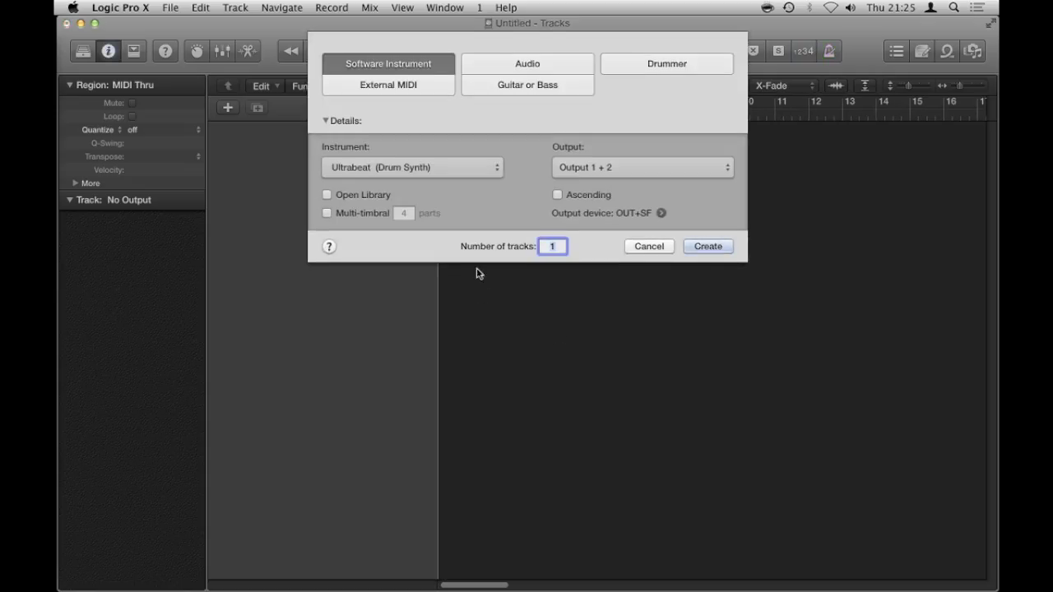
click(436, 167)
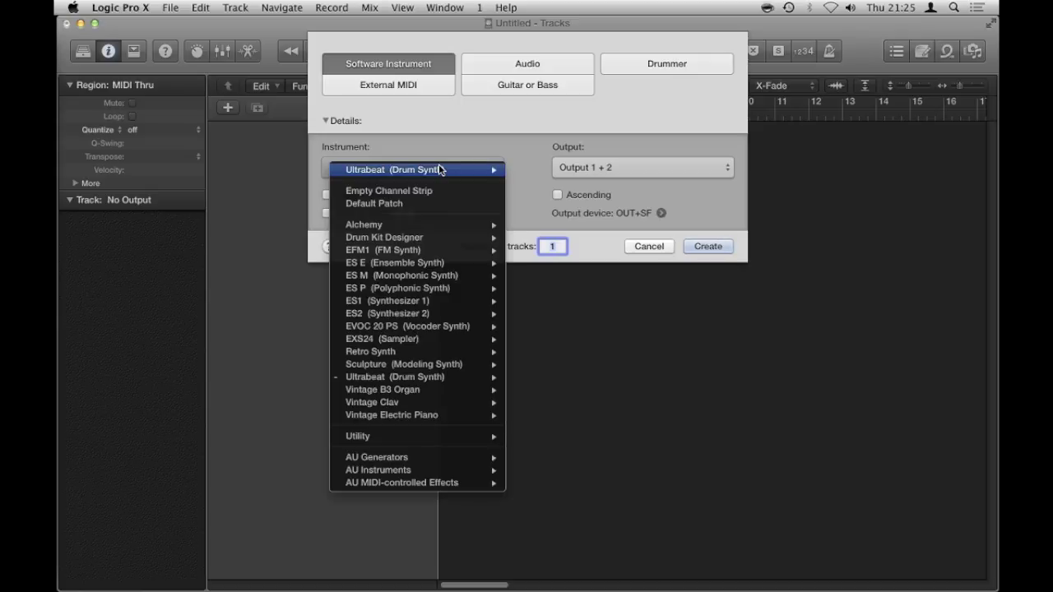
click(427, 192)
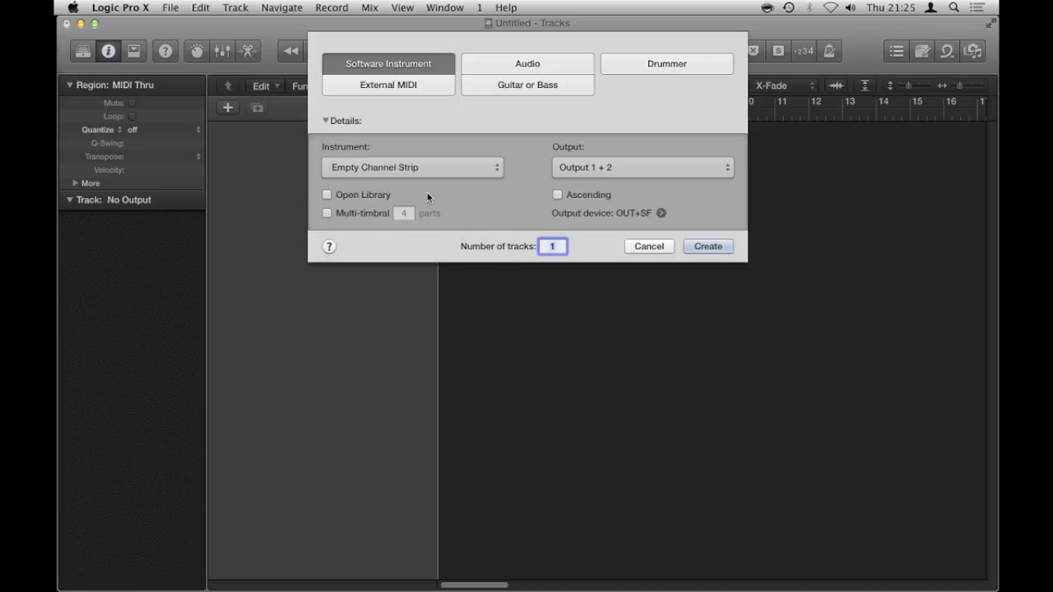
click(724, 247)
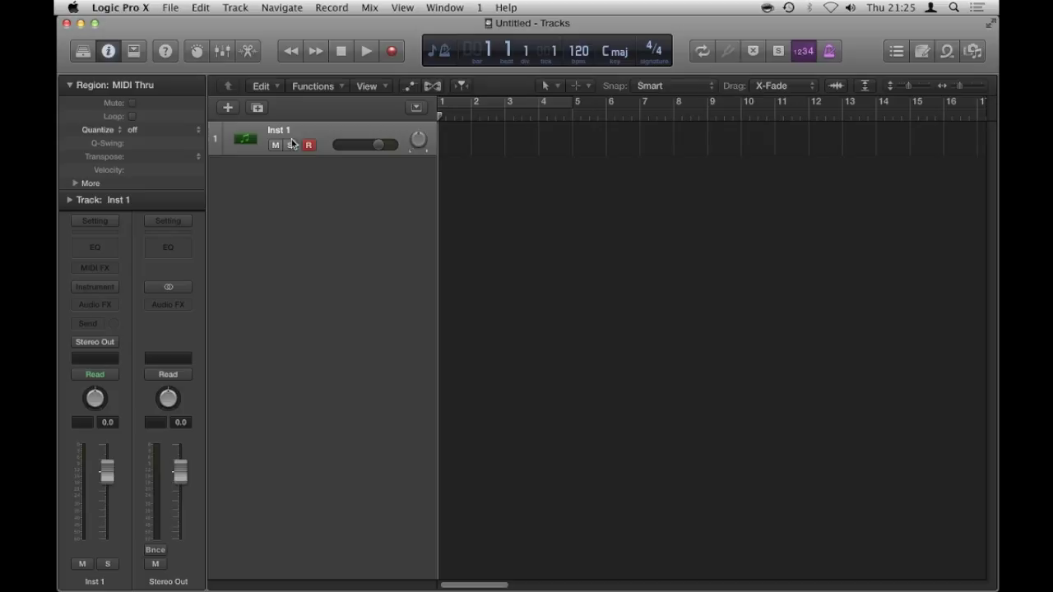
Load Ultrabeat (Drum Synth) Multi-Output on Inst 1 and switch to the Pencil tool.
click(111, 288)
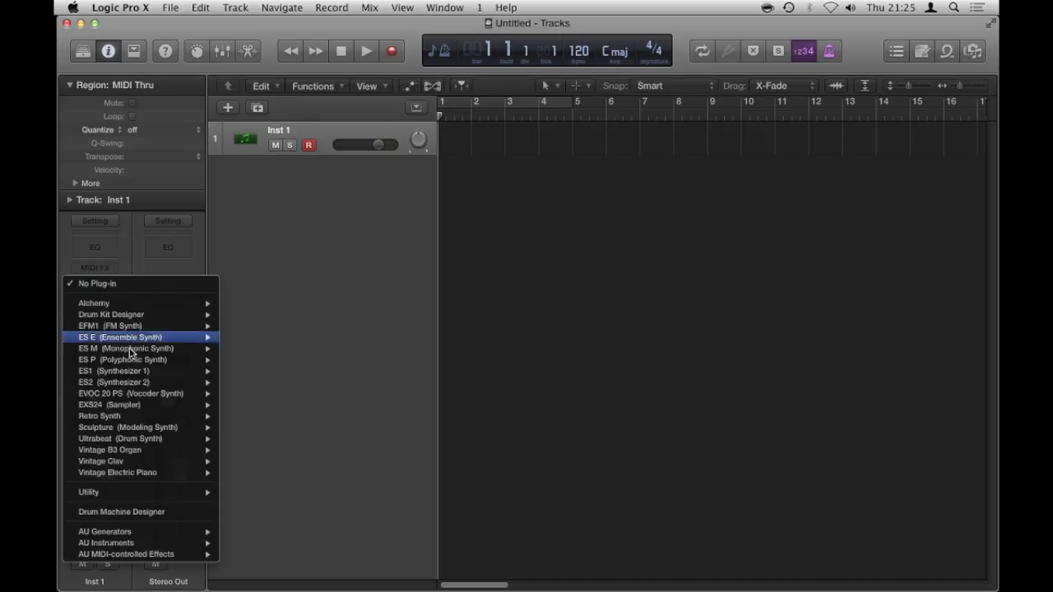
mouse_move(151, 440)
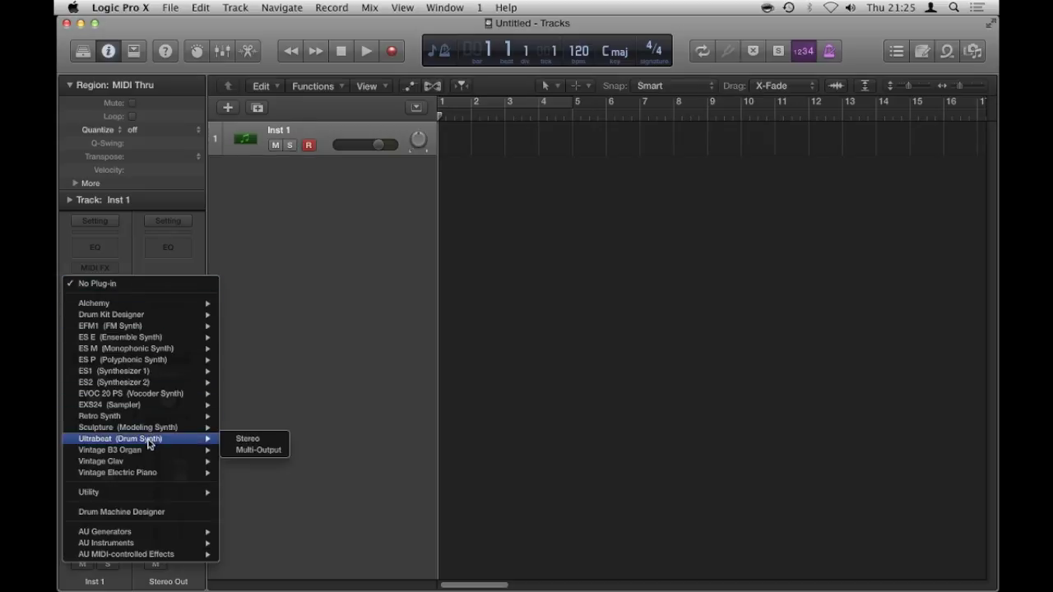
click(273, 454)
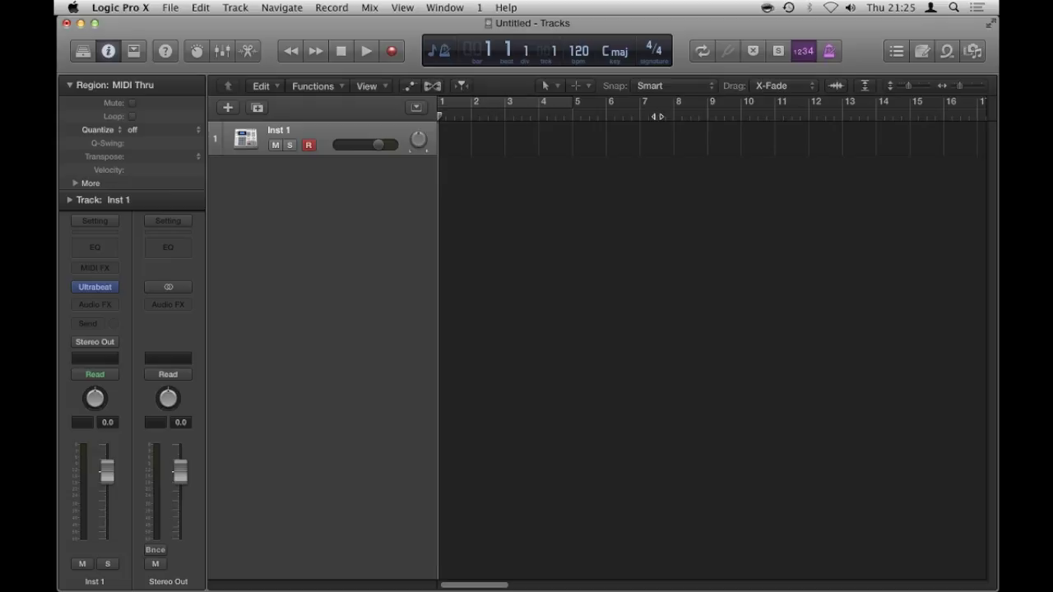
click(581, 86)
click(604, 123)
Pencil a one-bar region at bar 1, open it in the Piano Roll, and draw C1 notes on beats 1–4.
click(455, 139)
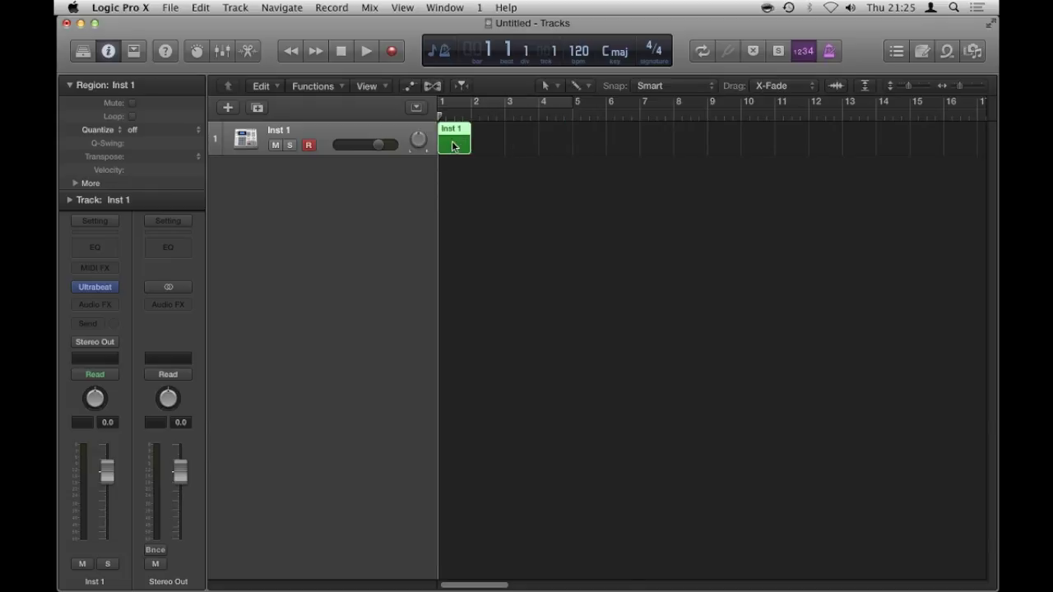
double_click(452, 147)
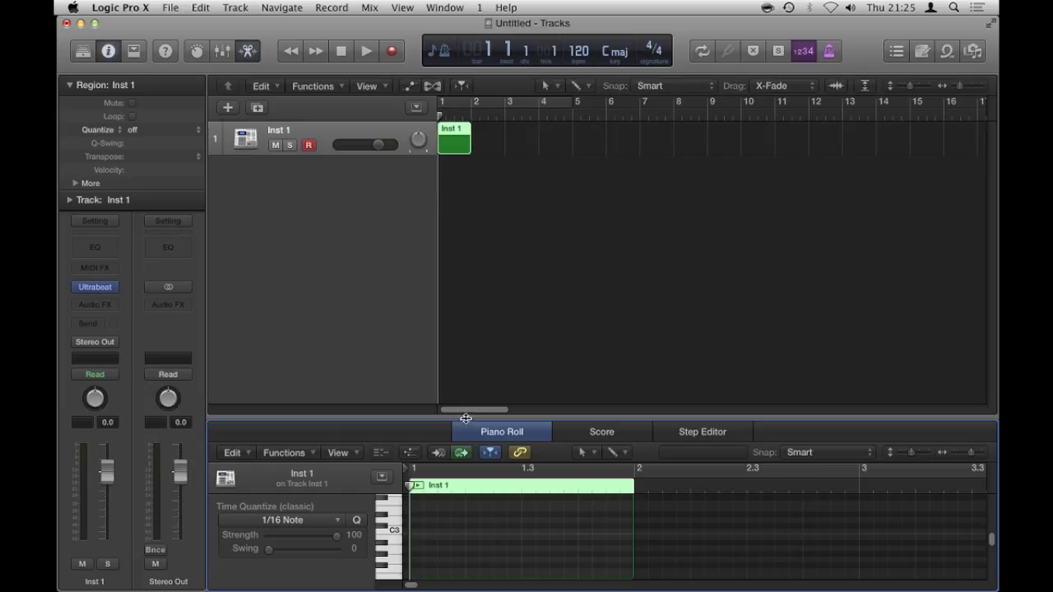
drag(466, 419, 461, 137)
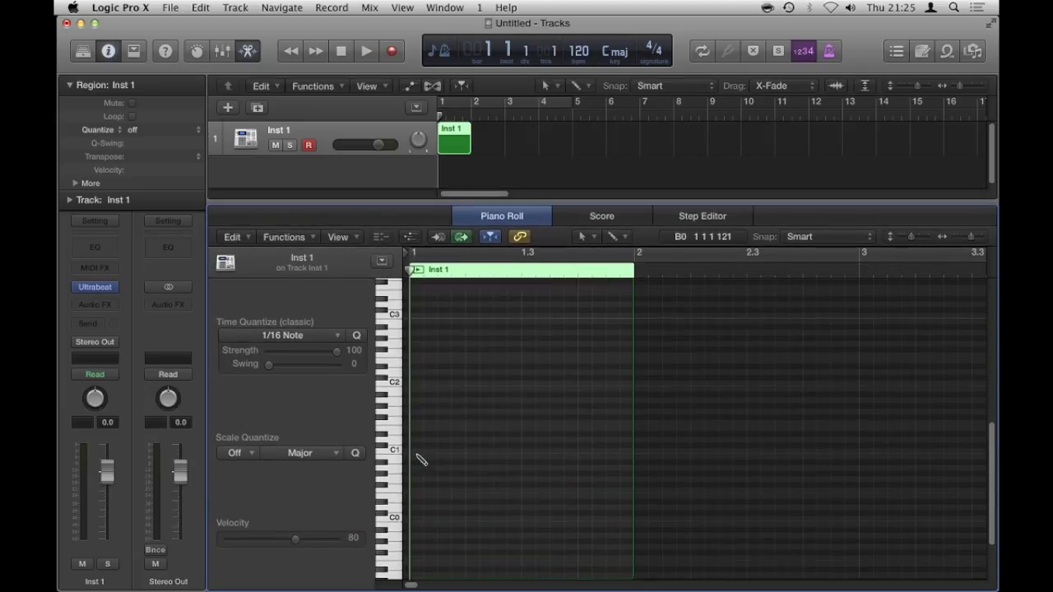
click(415, 452)
click(472, 452)
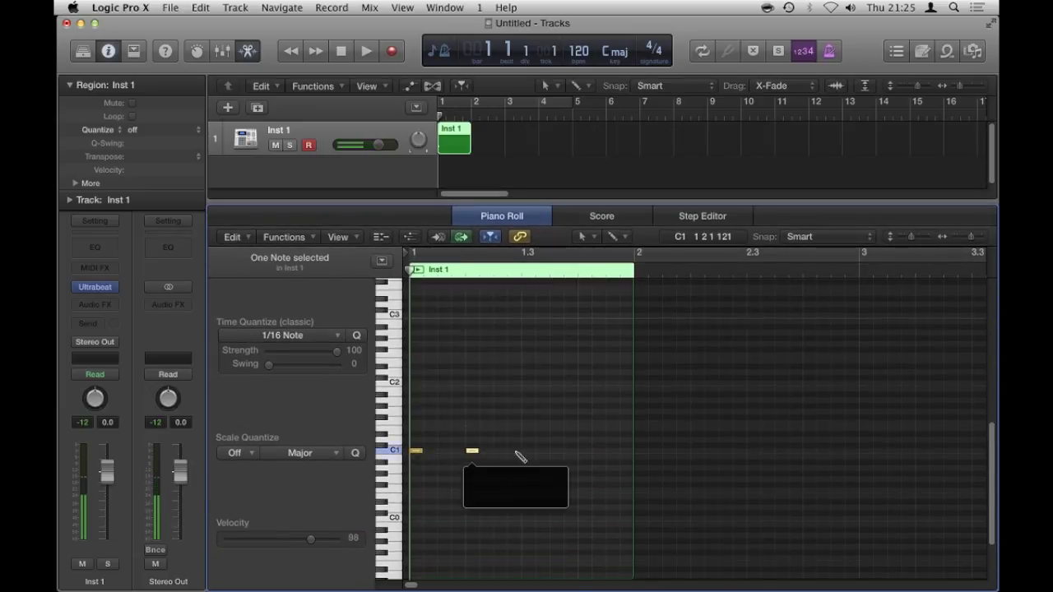
click(528, 451)
click(584, 451)
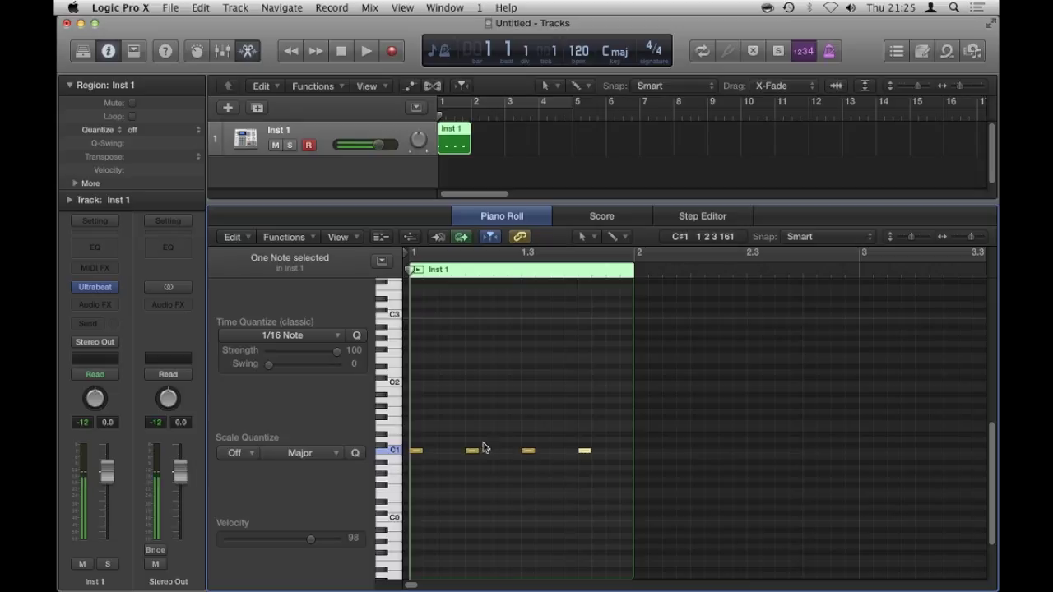
Add a higher note on beat 2 and a D1 note on beat 4.
key(shift+super+a)
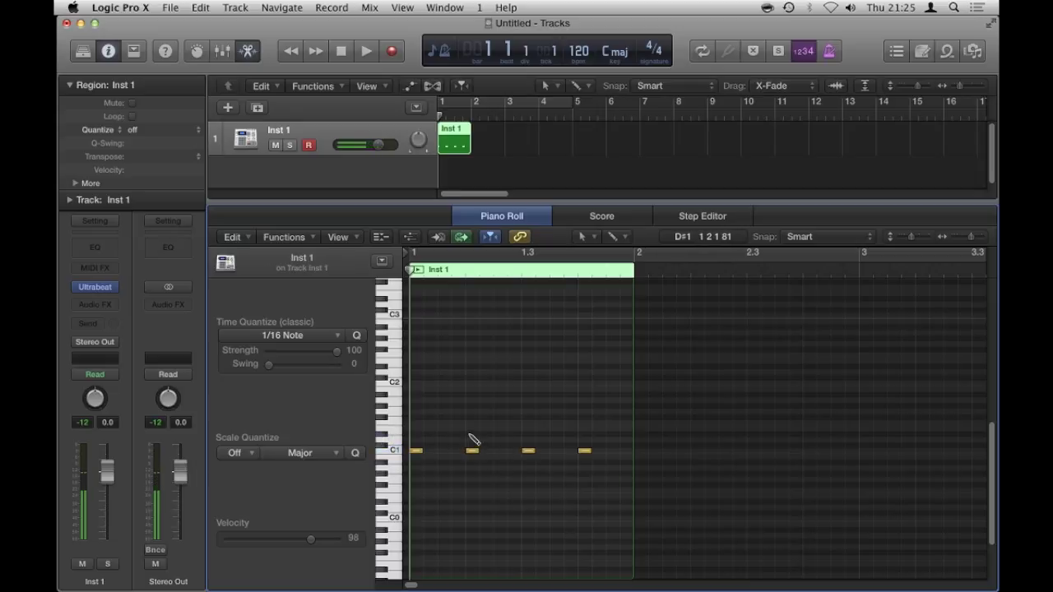
click(470, 435)
click(584, 438)
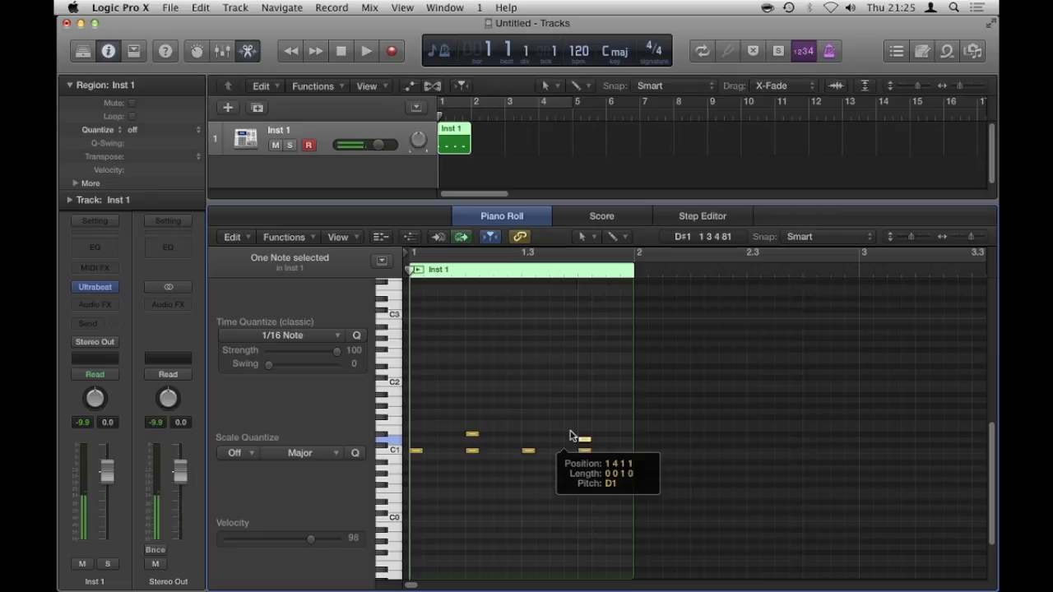
key(shift+super+a)
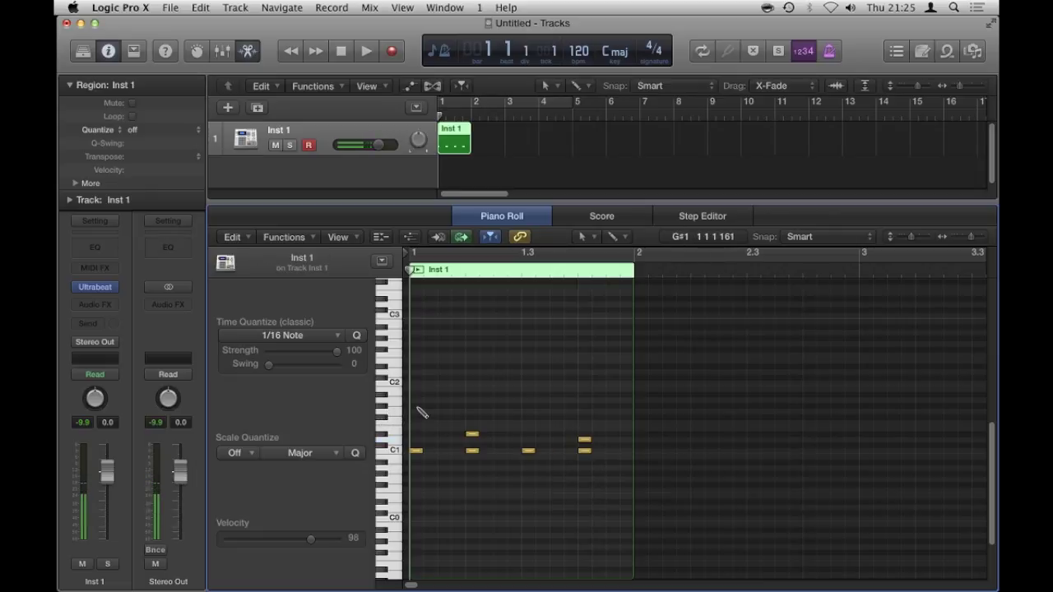
Fill the bar with G#1 eighth notes, using a G1 on beat 2.
click(416, 405)
click(444, 405)
click(472, 411)
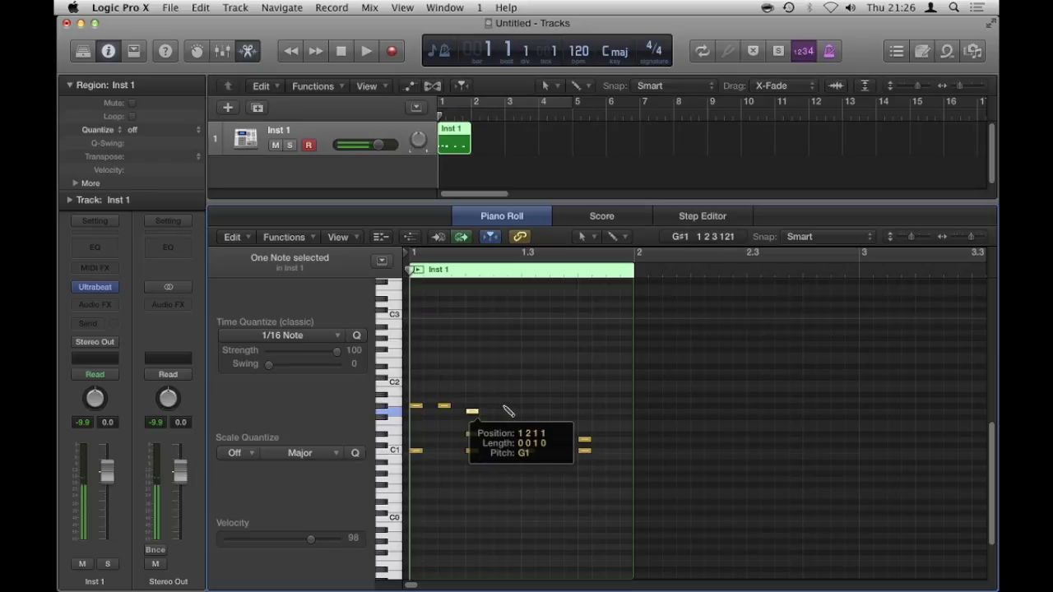
click(500, 405)
click(529, 451)
click(528, 405)
click(556, 406)
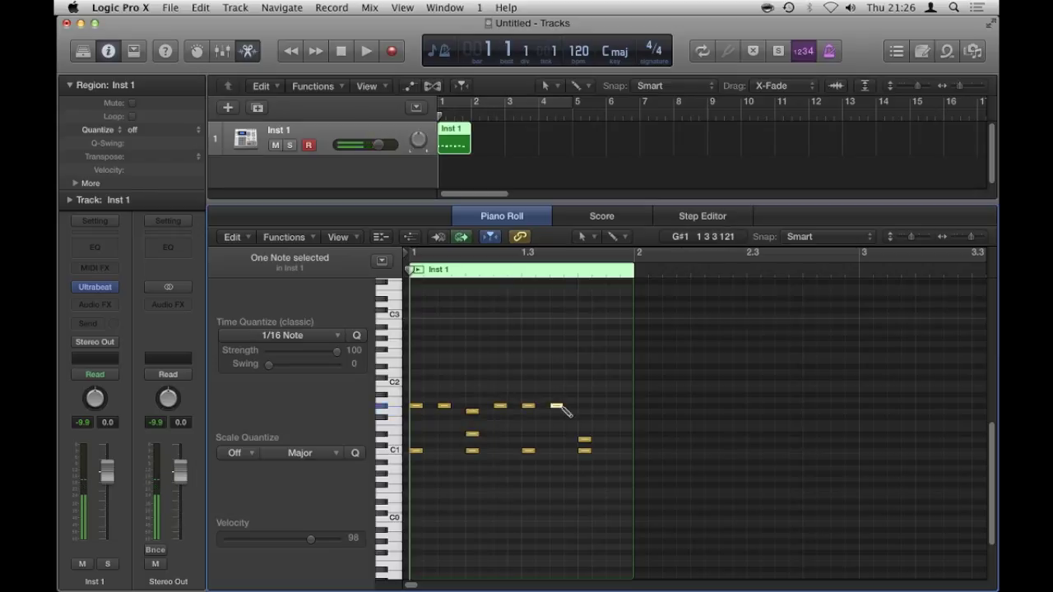
click(584, 406)
click(613, 405)
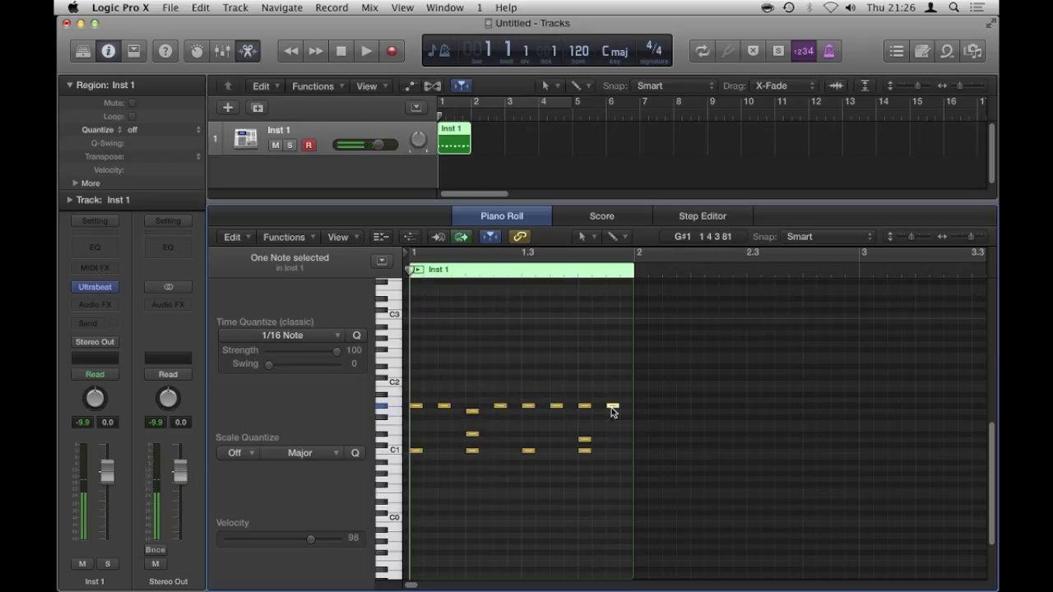
Play the pattern, set the region to Loop, enable Cycle over bars 1–5, and close the editor.
key(space)
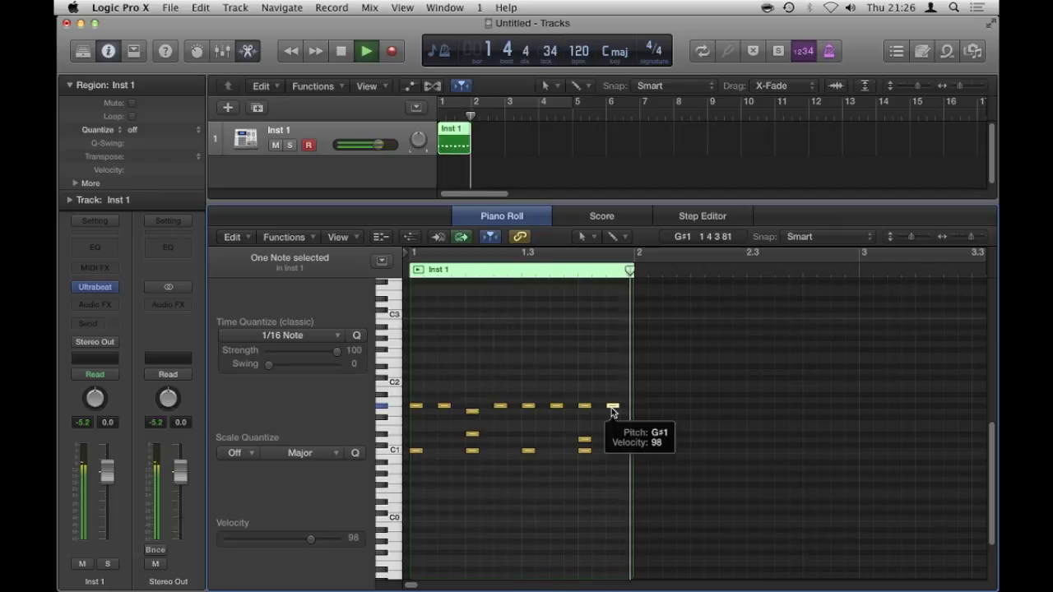
key(space)
click(444, 142)
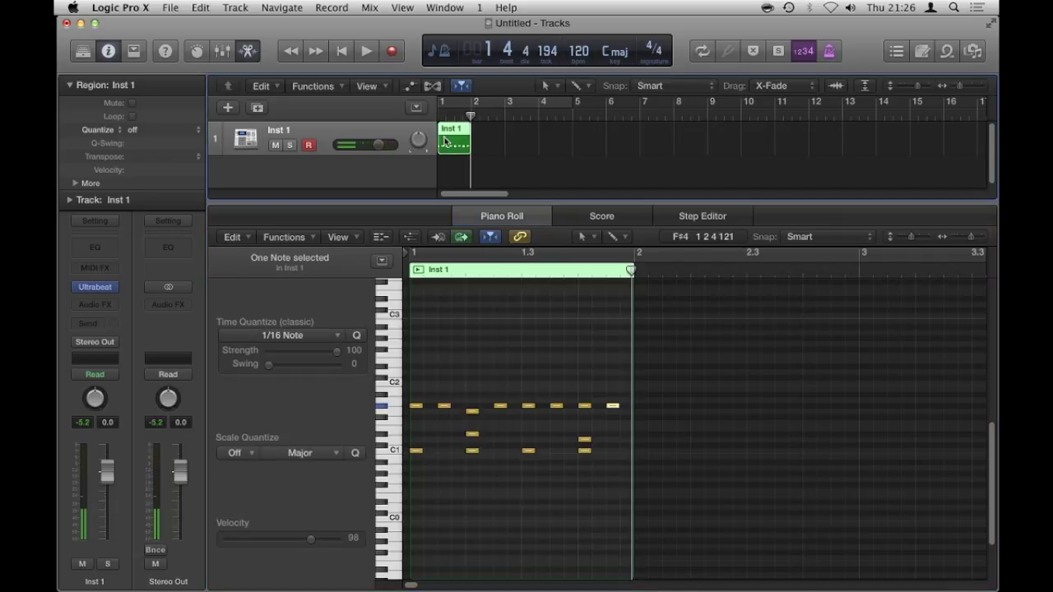
click(132, 116)
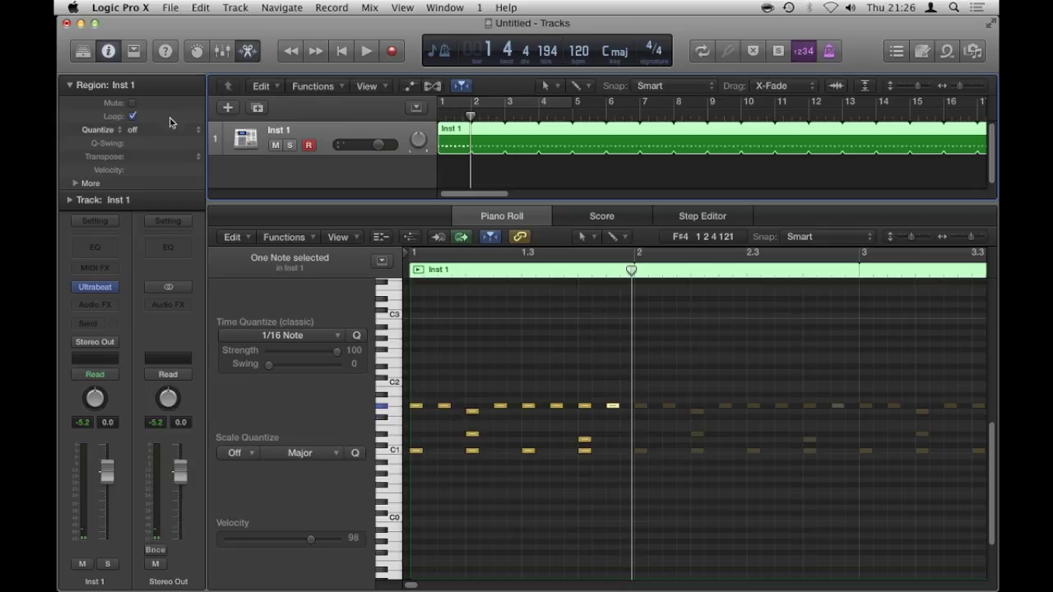
click(514, 100)
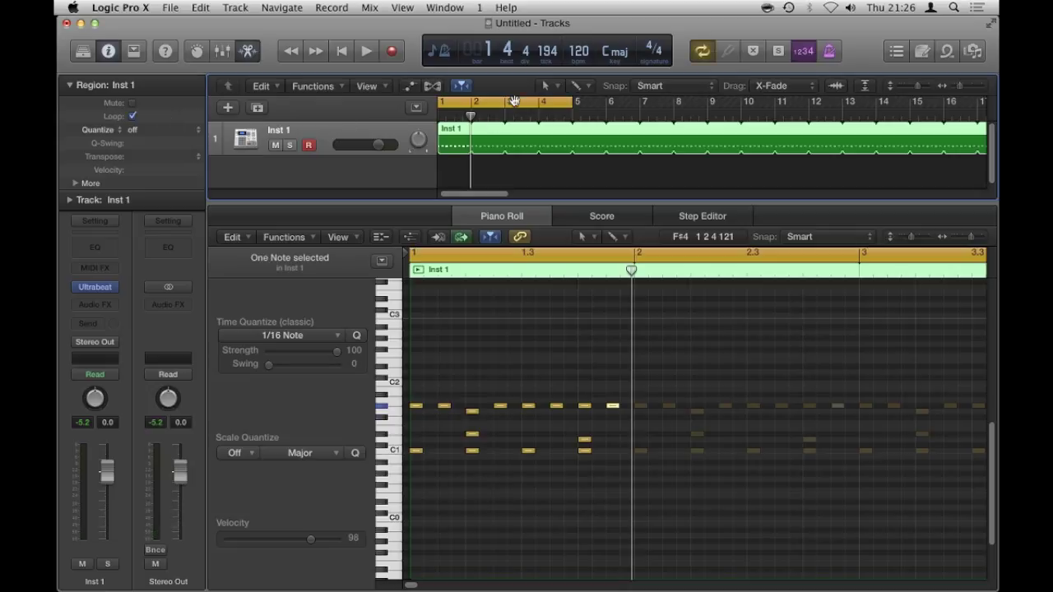
click(247, 51)
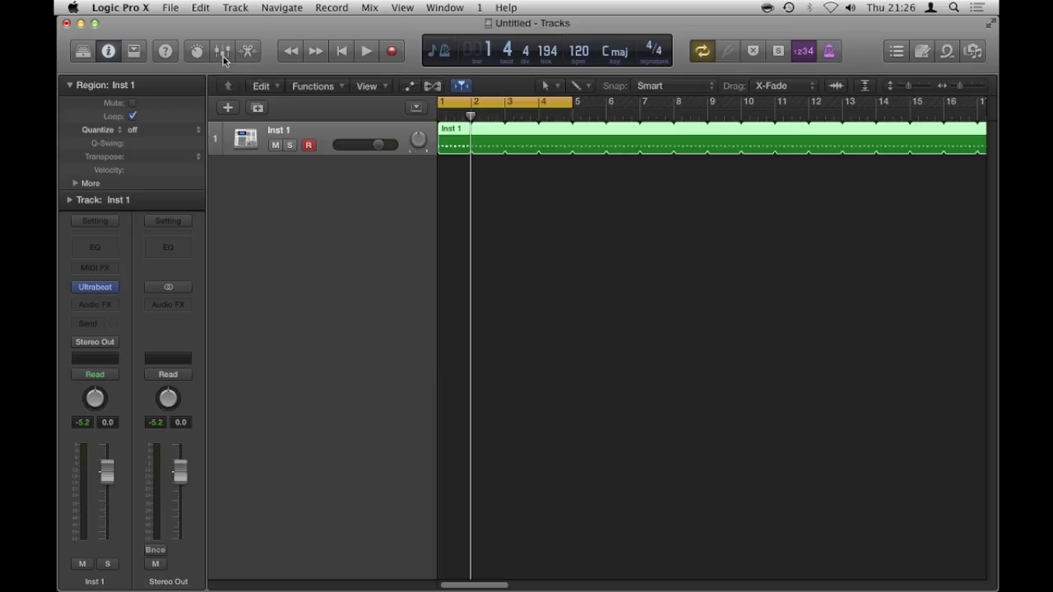
Open the mixer, play the beat, and enlarge the mixer until the Input rows show.
click(222, 51)
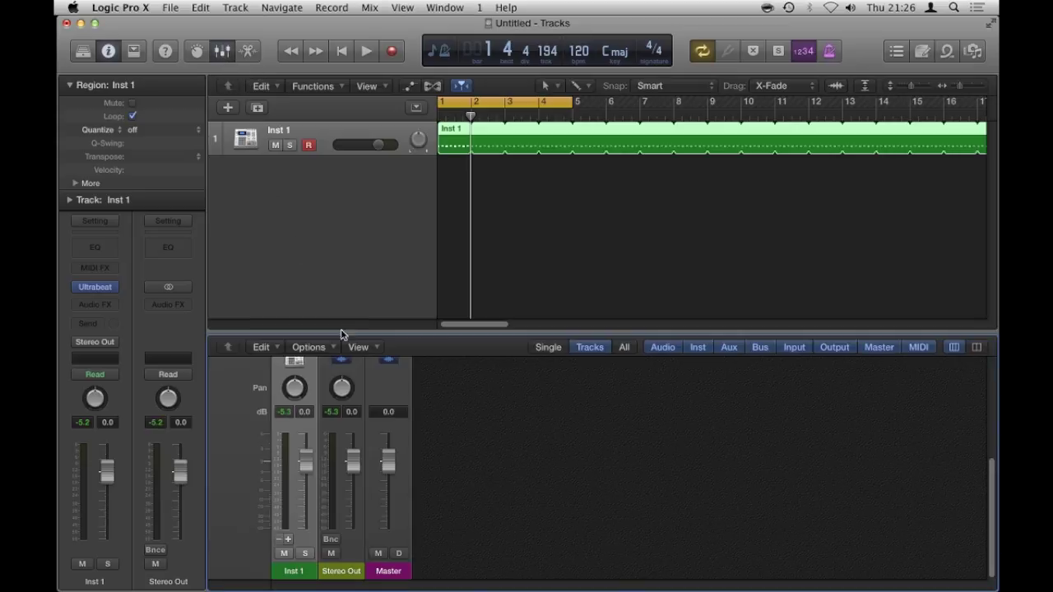
drag(342, 334, 345, 260)
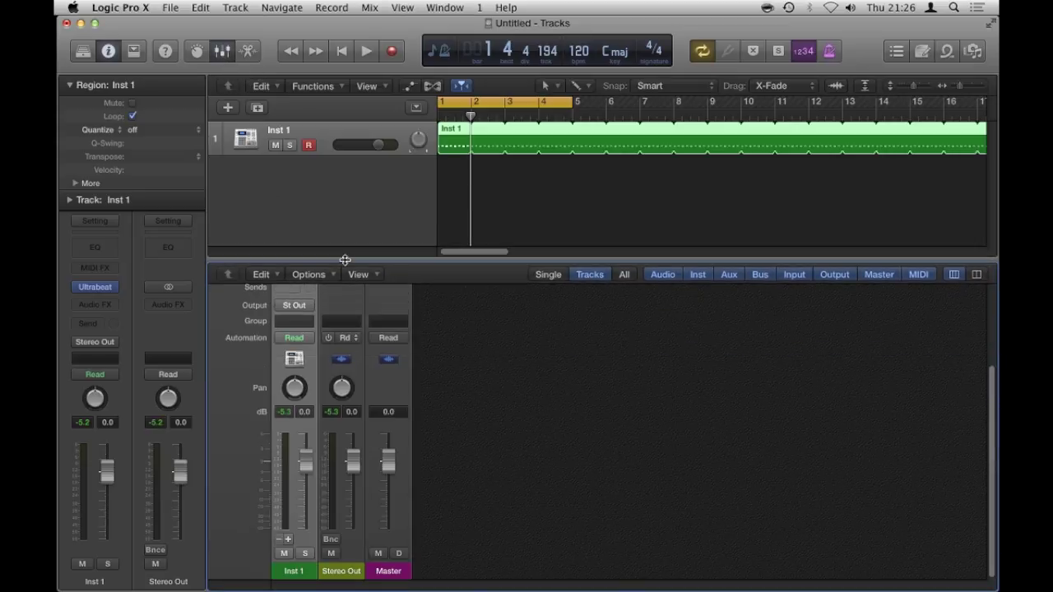
key(space)
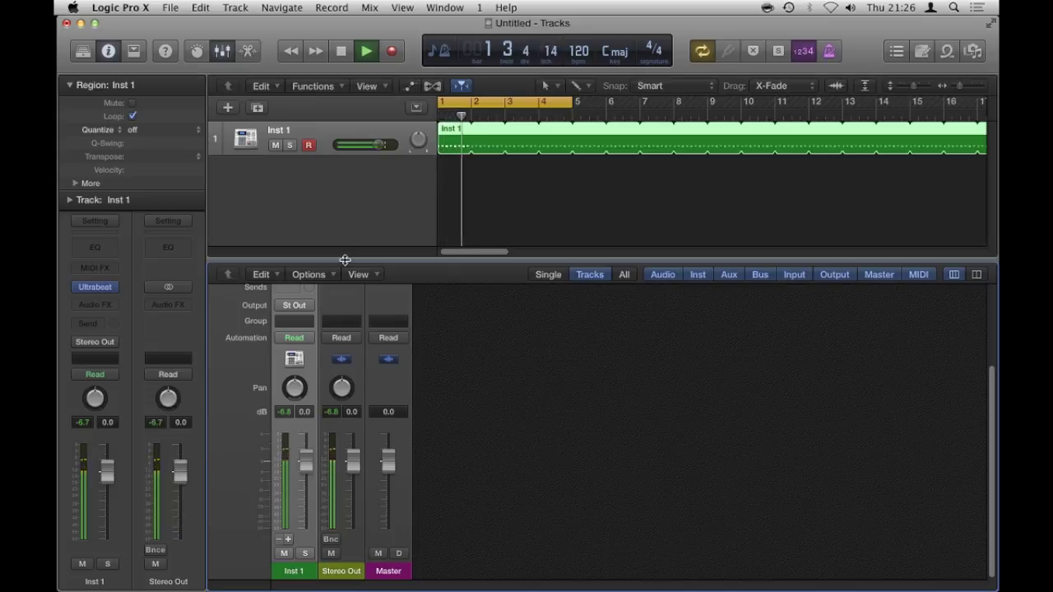
key(space)
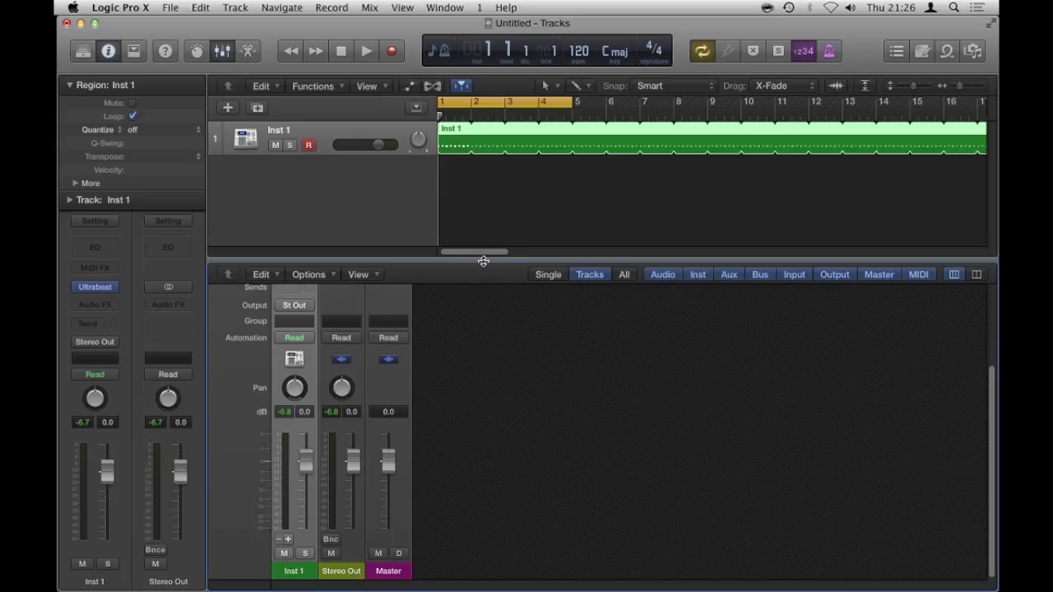
drag(482, 253, 483, 216)
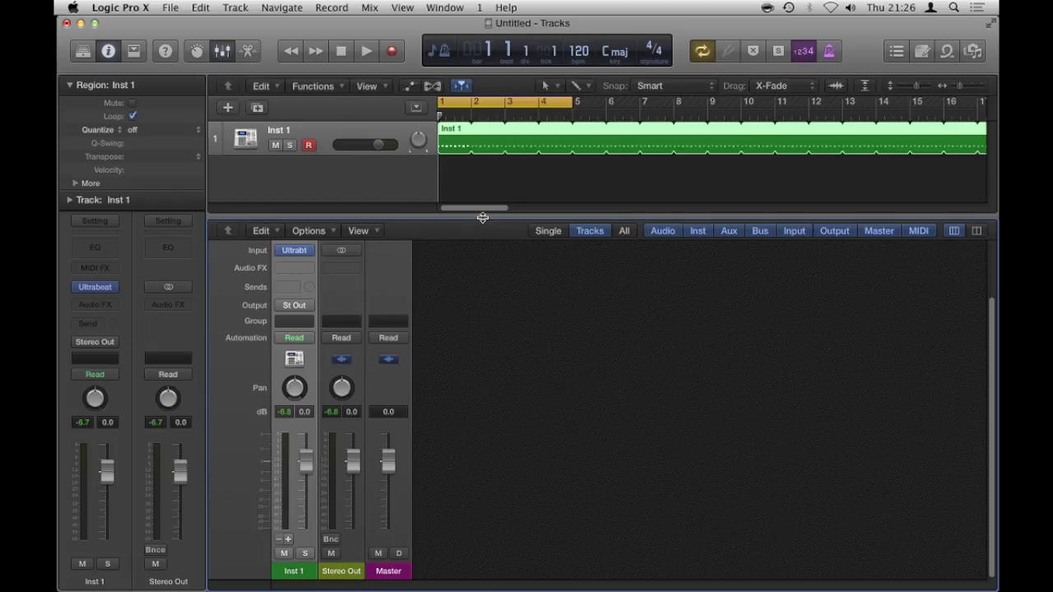
Create an aux fed by Ultrabeat's UB 3-4 outputs and rename it KICK.
click(288, 539)
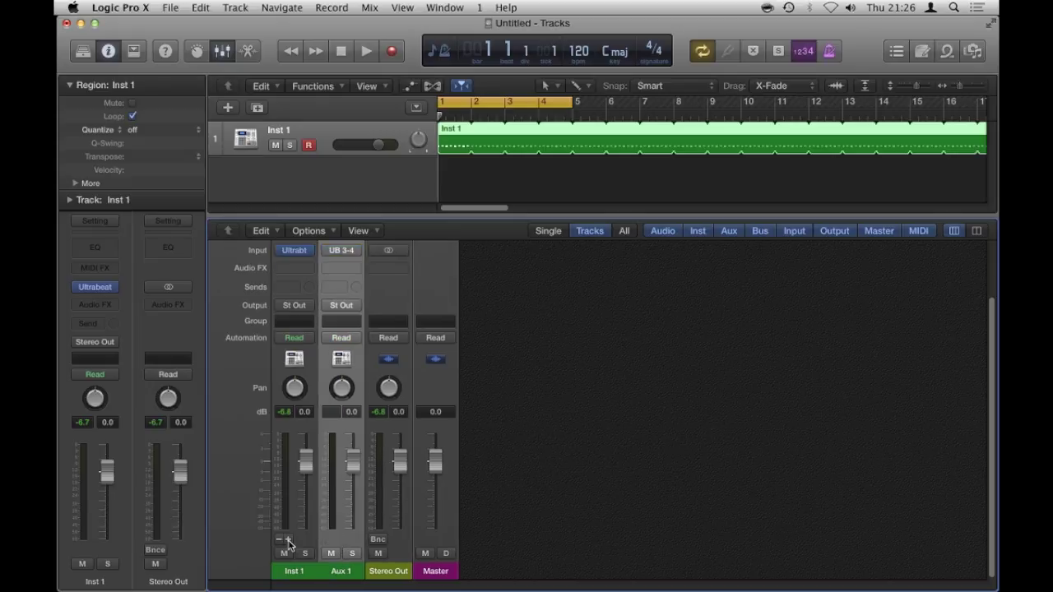
double_click(348, 573)
text(KICK)
key(Return)
scroll(992, 460, up, 3)
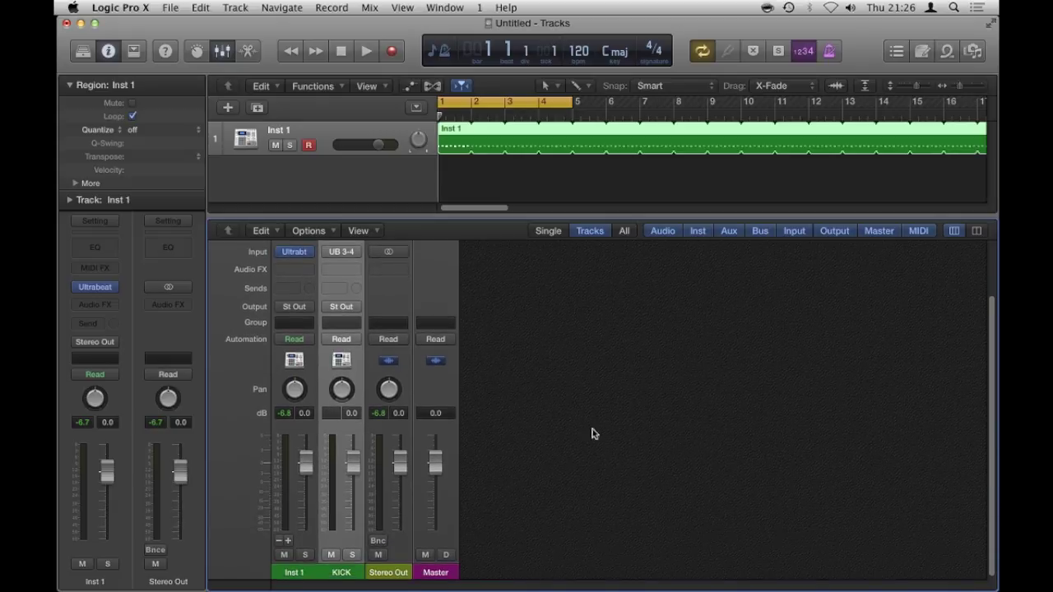
In Ultrabeat, set Kick 1's output to Sub Group 9 (17), then close the plug-in window.
mouse_move(98, 289)
click(94, 287)
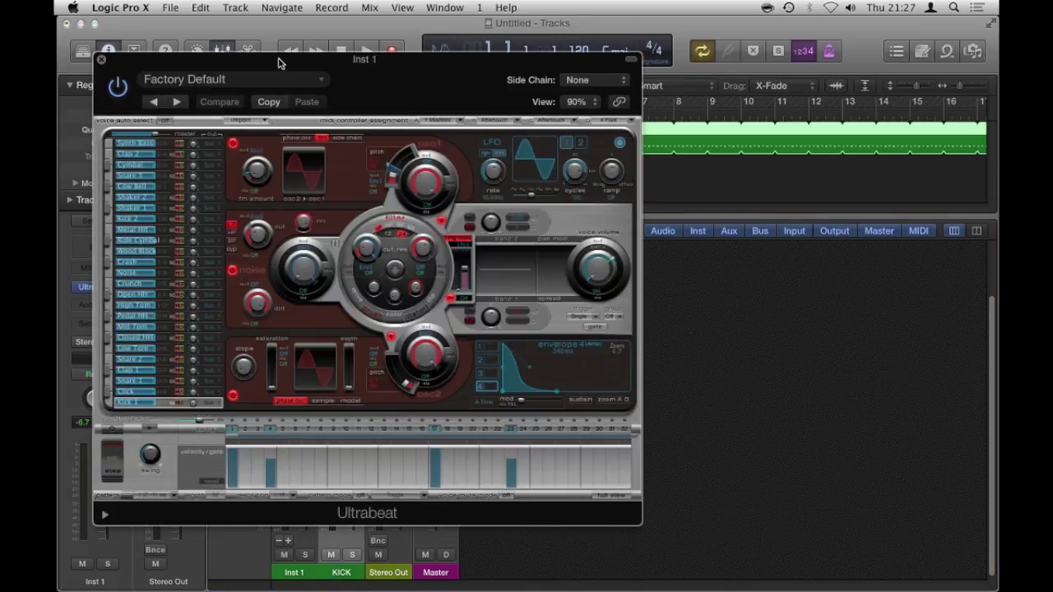
drag(278, 63, 305, 61)
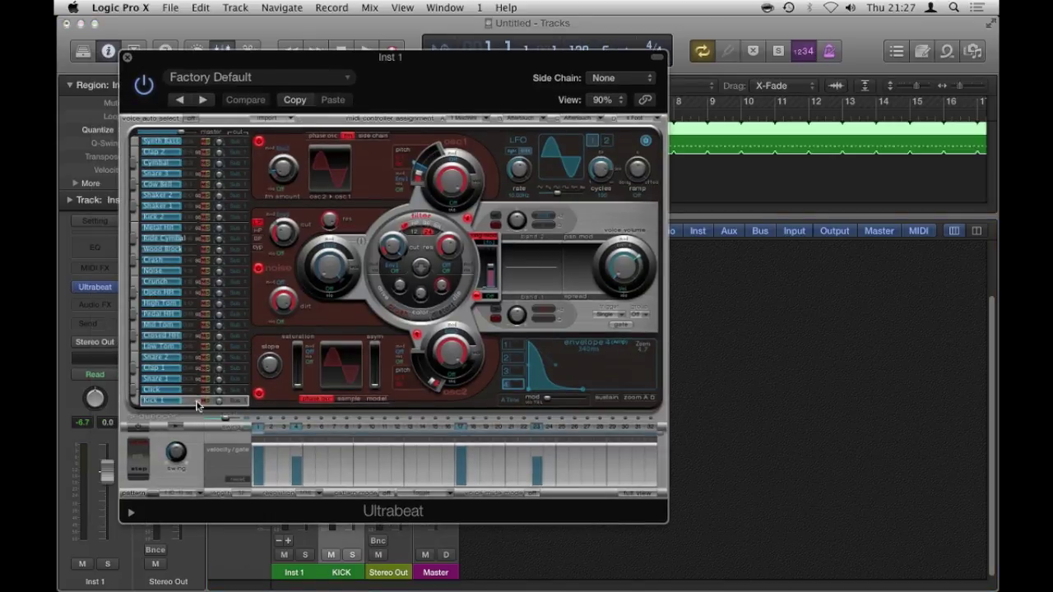
click(136, 401)
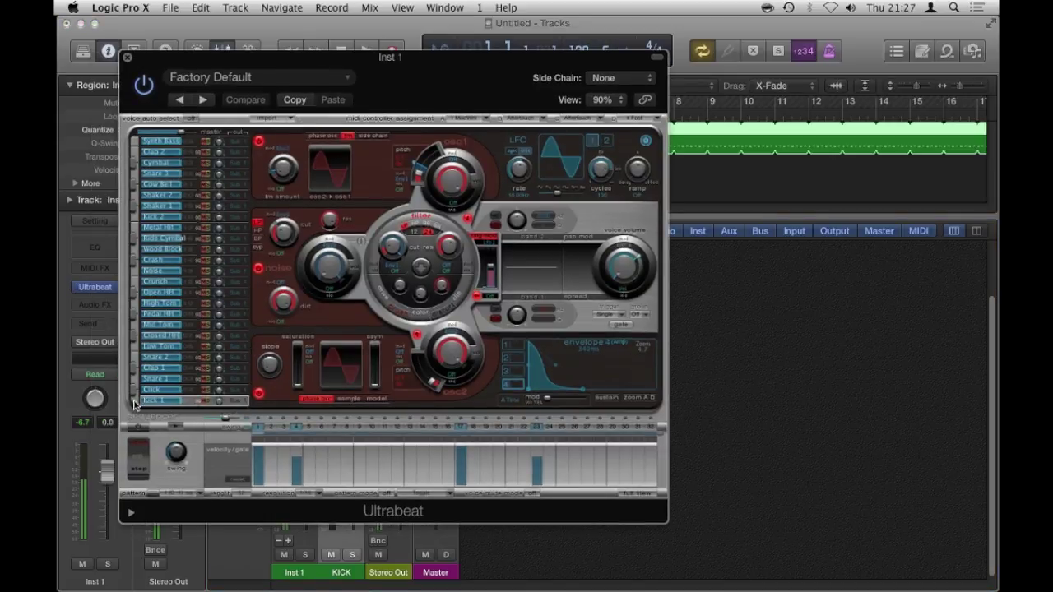
click(237, 401)
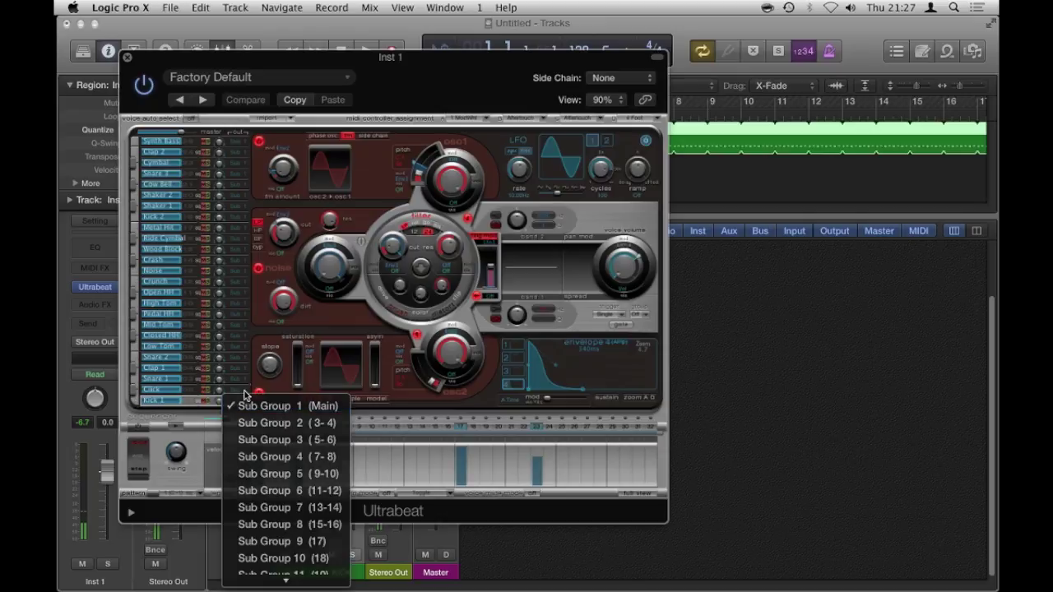
click(244, 397)
click(241, 401)
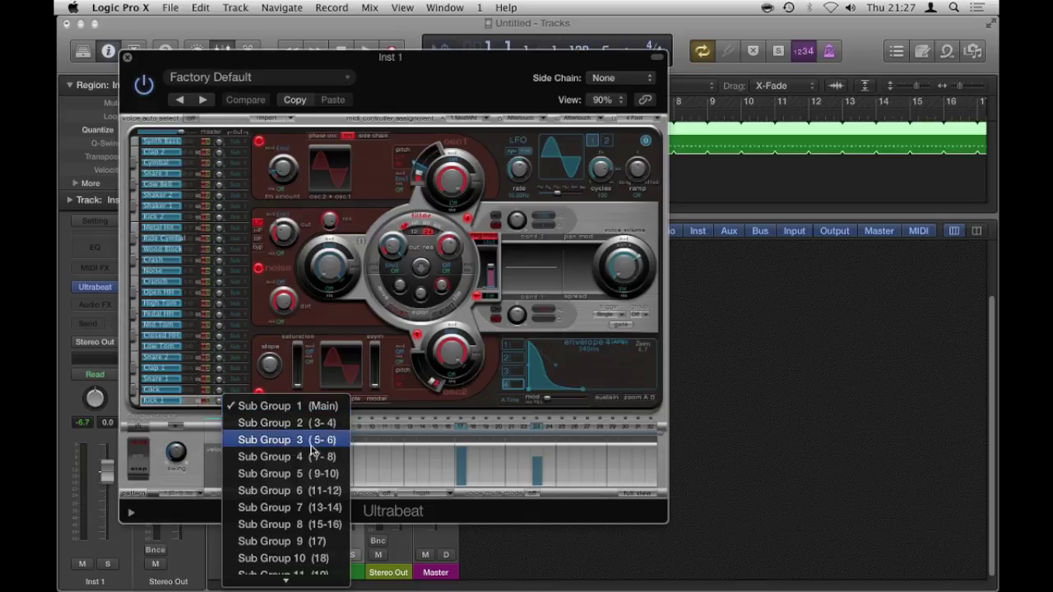
click(293, 543)
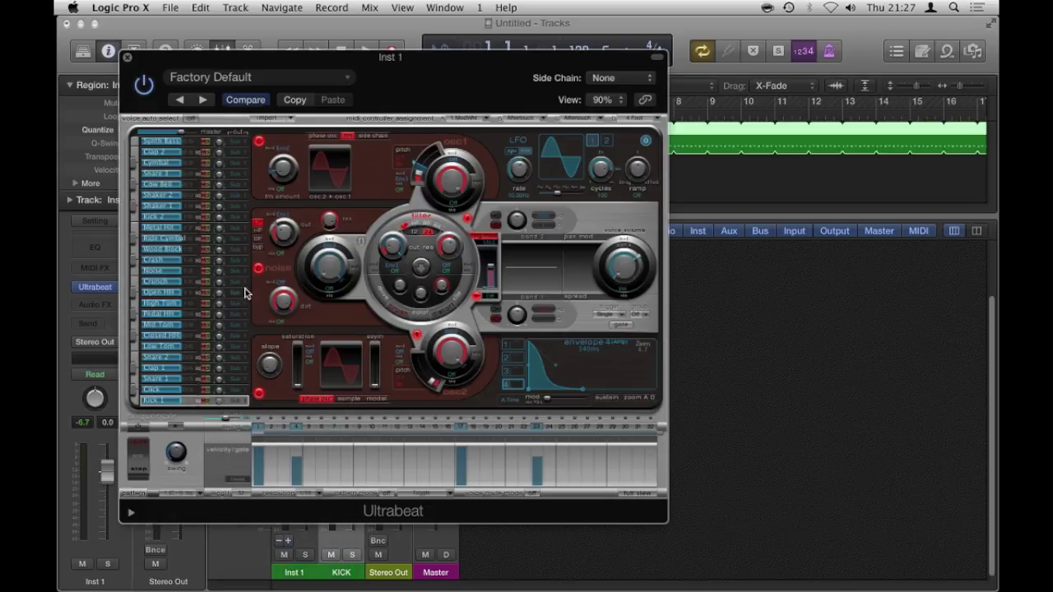
click(239, 401)
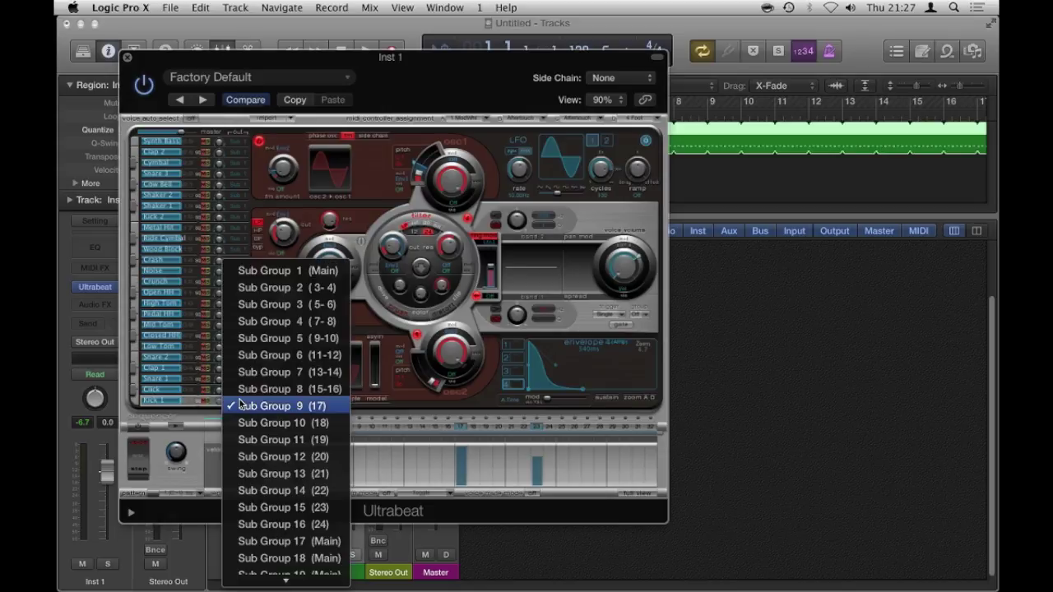
click(294, 408)
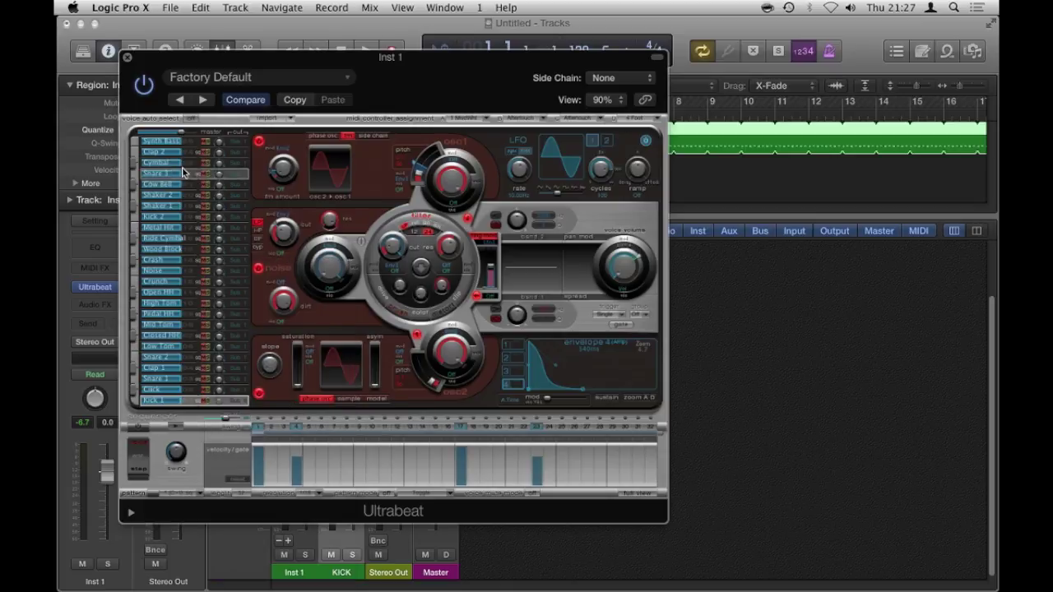
click(127, 57)
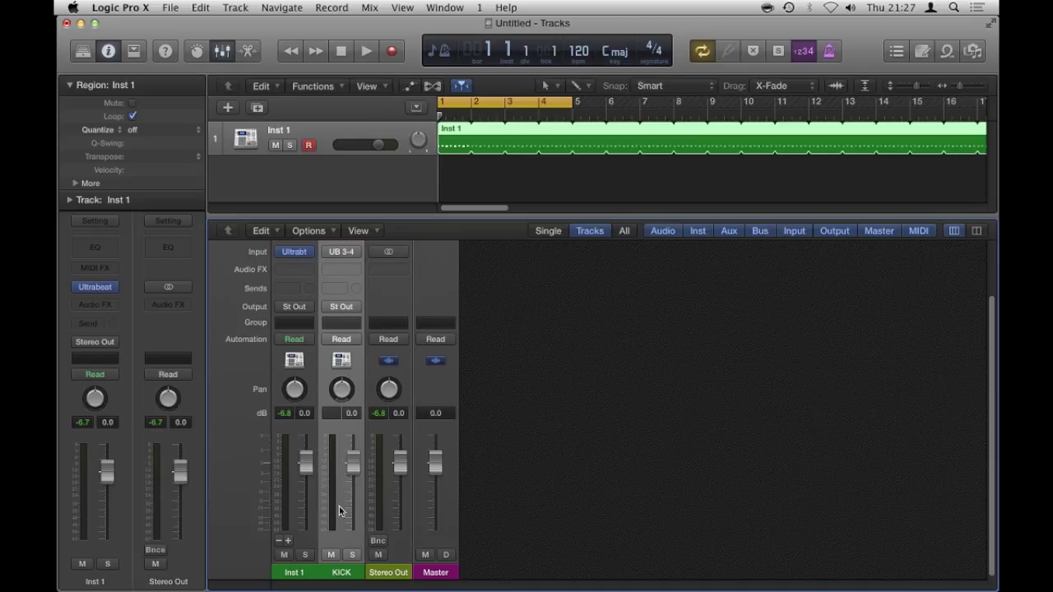
Reopen Ultrabeat to confirm Kick 1's Sub Group 9 output, then close it.
drag(991, 394, 990, 354)
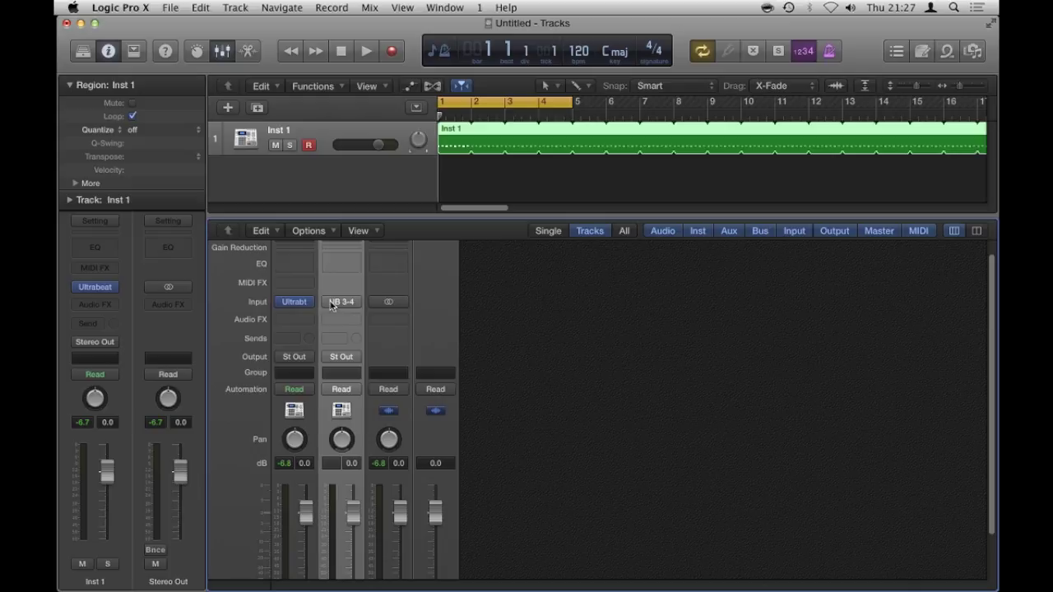
click(95, 287)
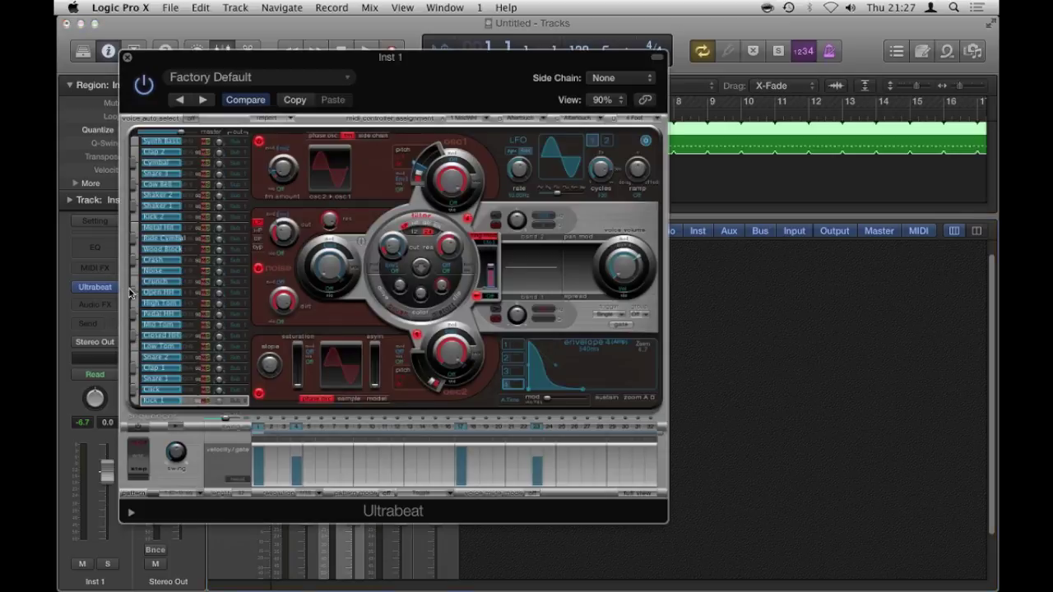
click(234, 401)
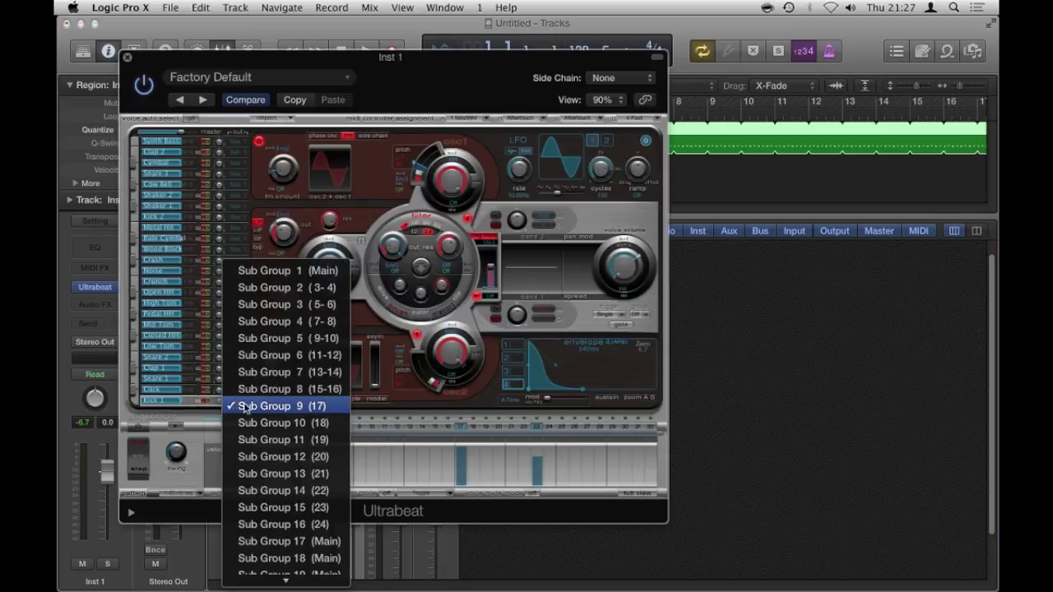
click(287, 407)
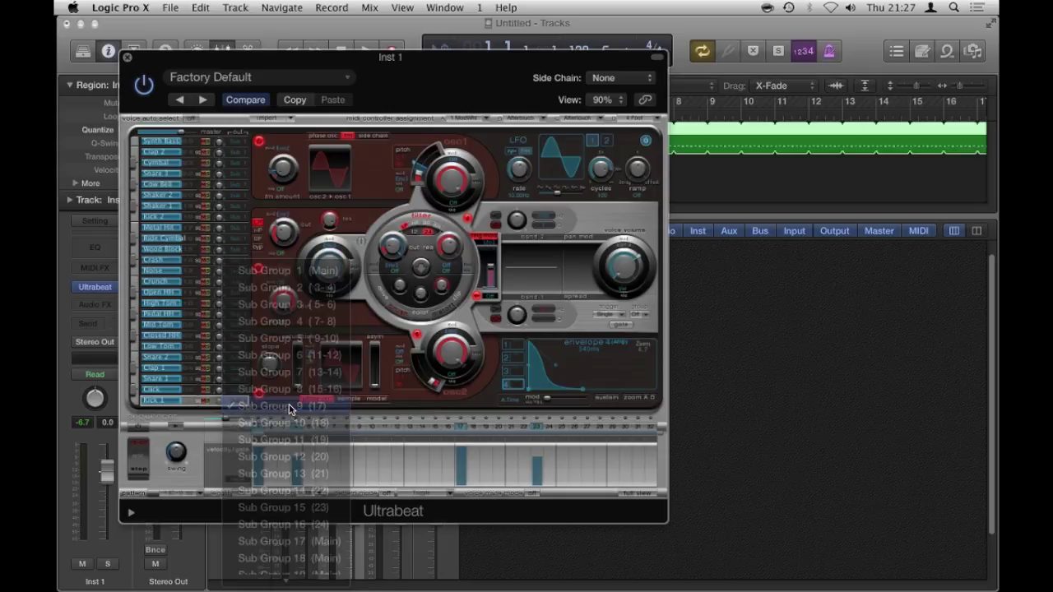
click(161, 141)
click(127, 58)
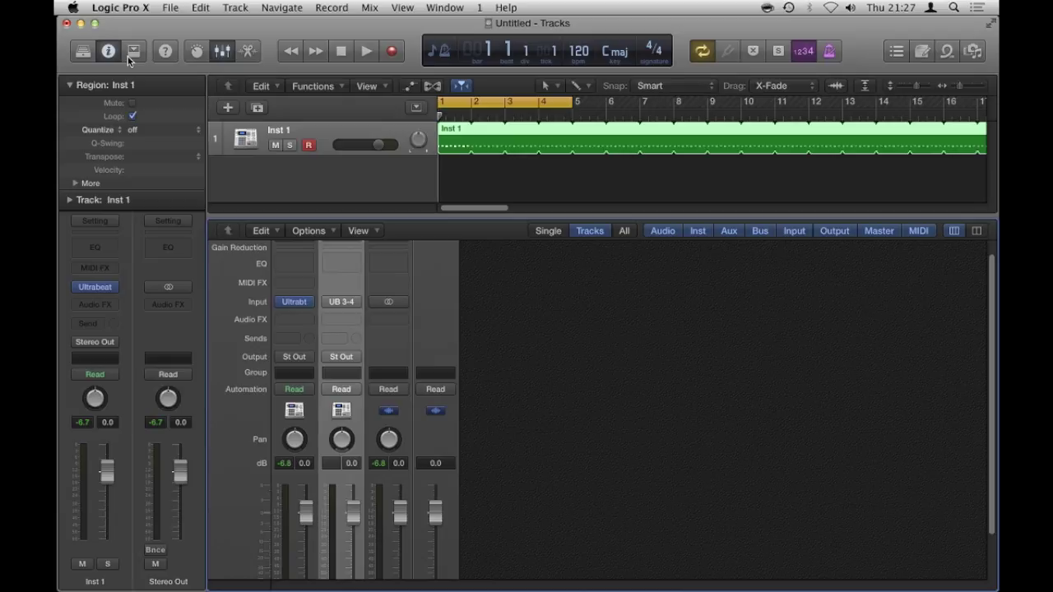
Set the KICK aux's input to Inst 1 > UB 17.
click(356, 304)
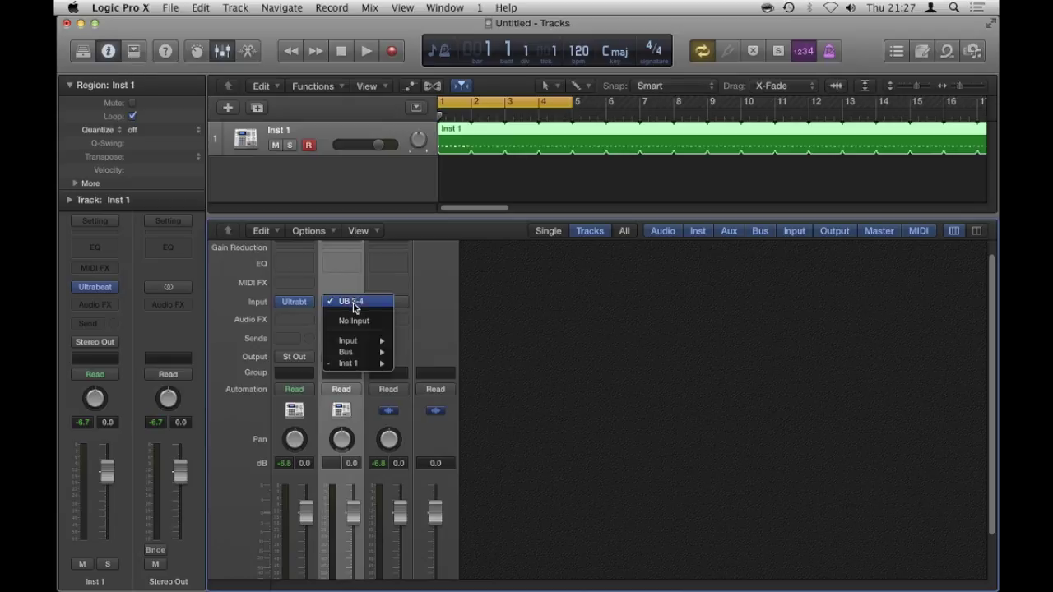
mouse_move(357, 367)
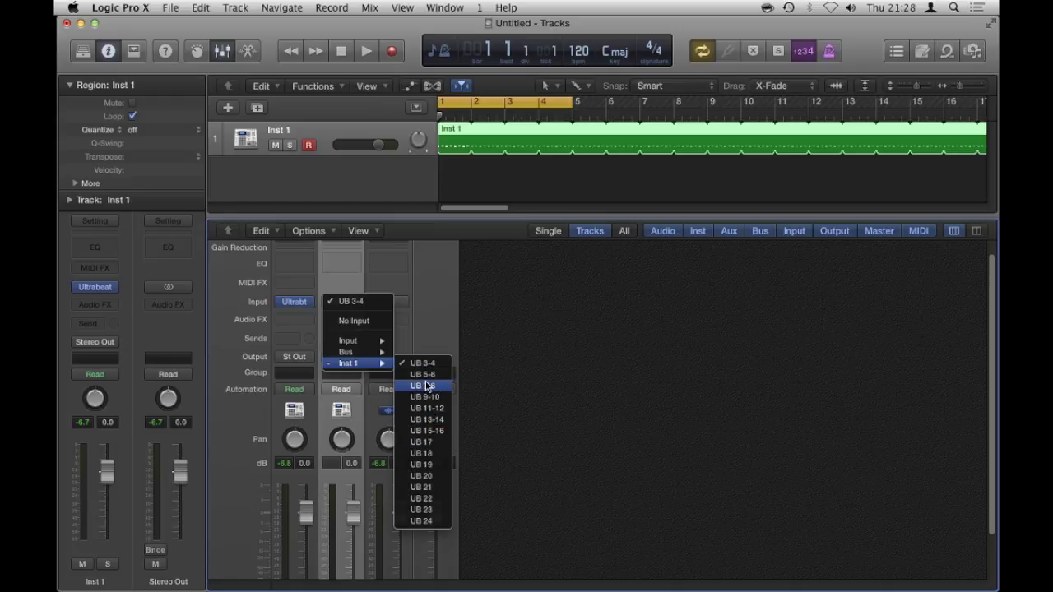
click(430, 445)
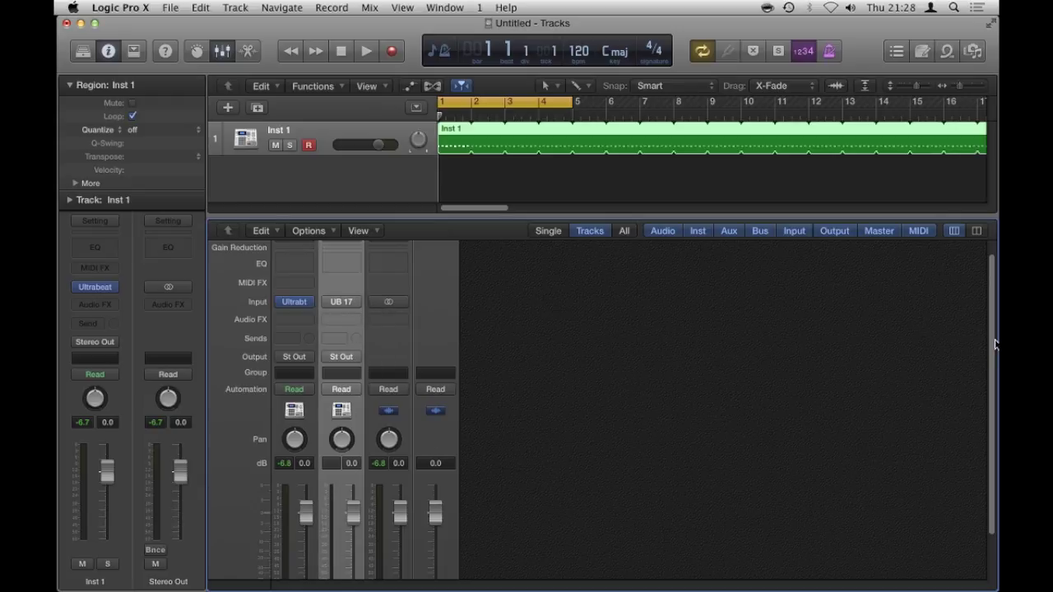
Play the beat to audition the new kick routing.
drag(995, 346, 992, 384)
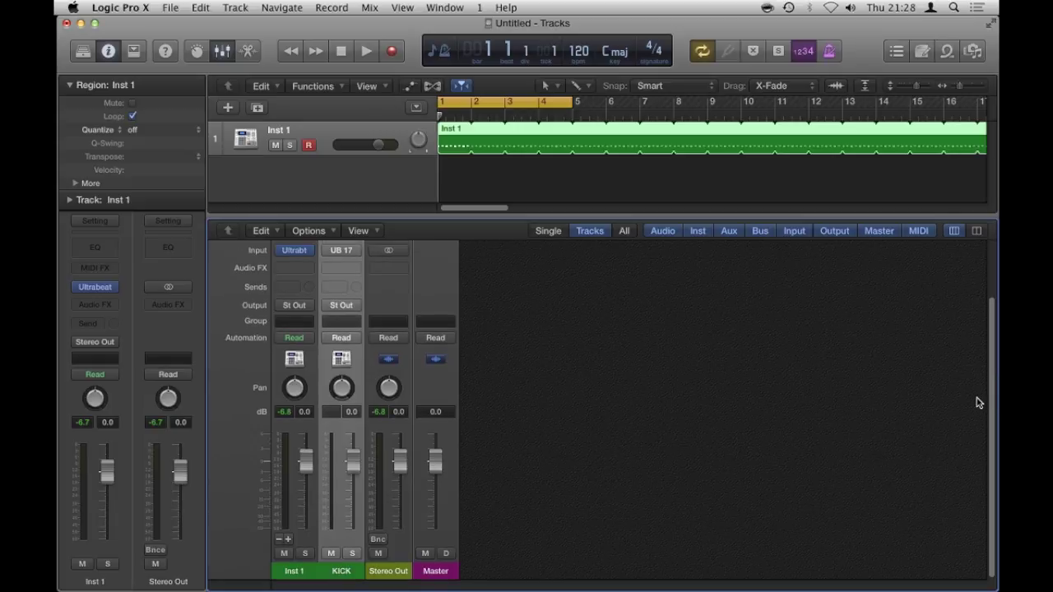
key(space)
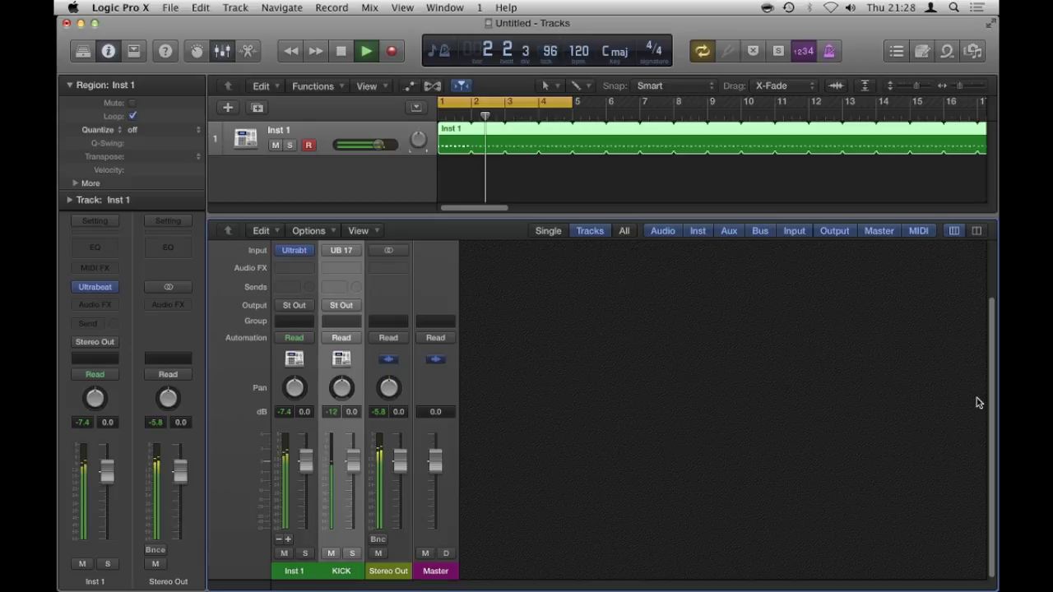
key(space)
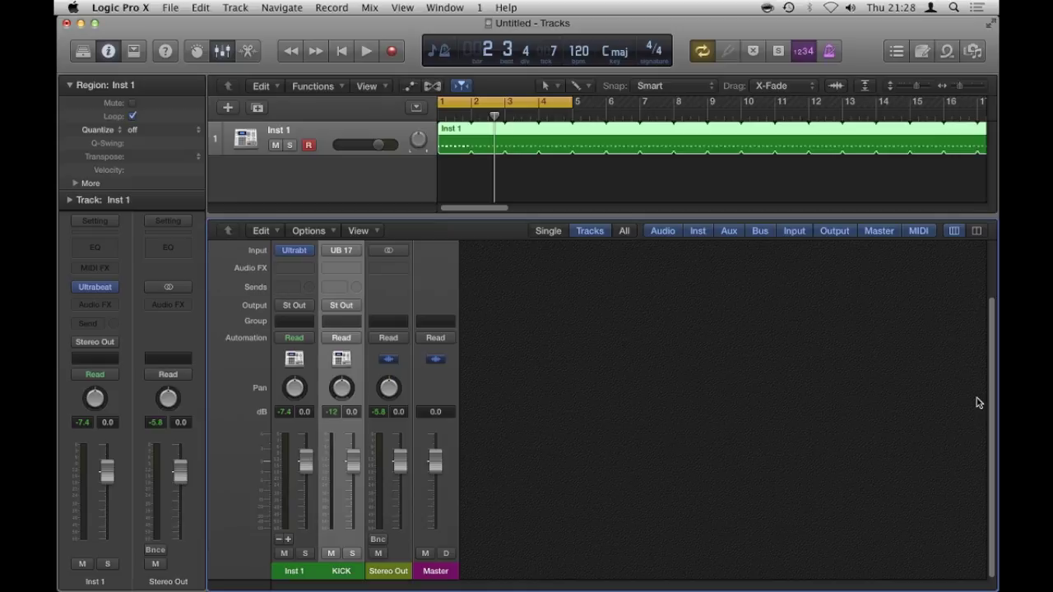
key(space)
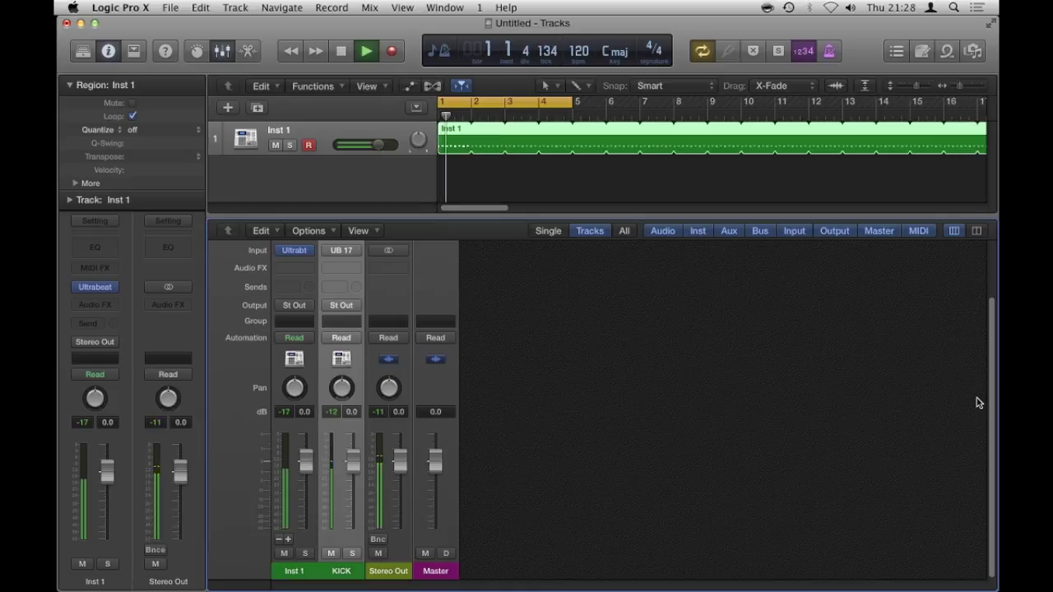
scroll(983, 395, up, 3)
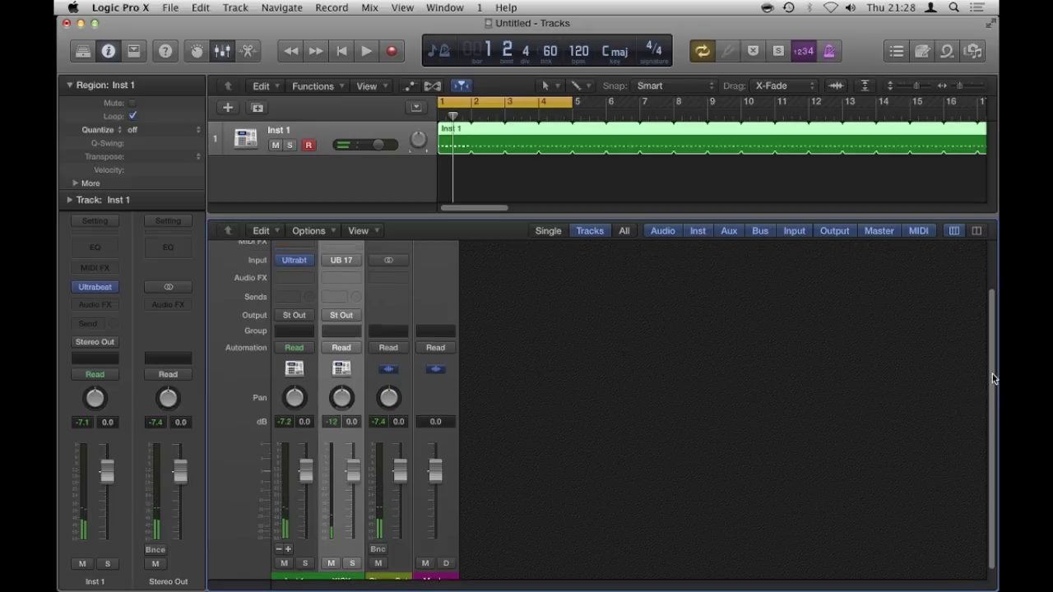
scroll(994, 341, down, 3)
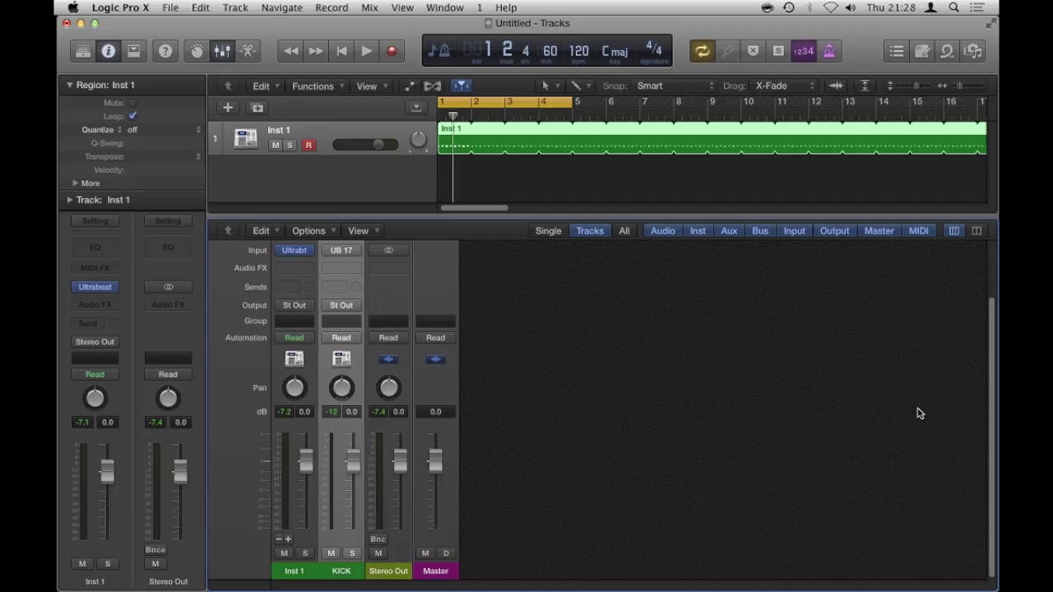
key(space)
key(space)
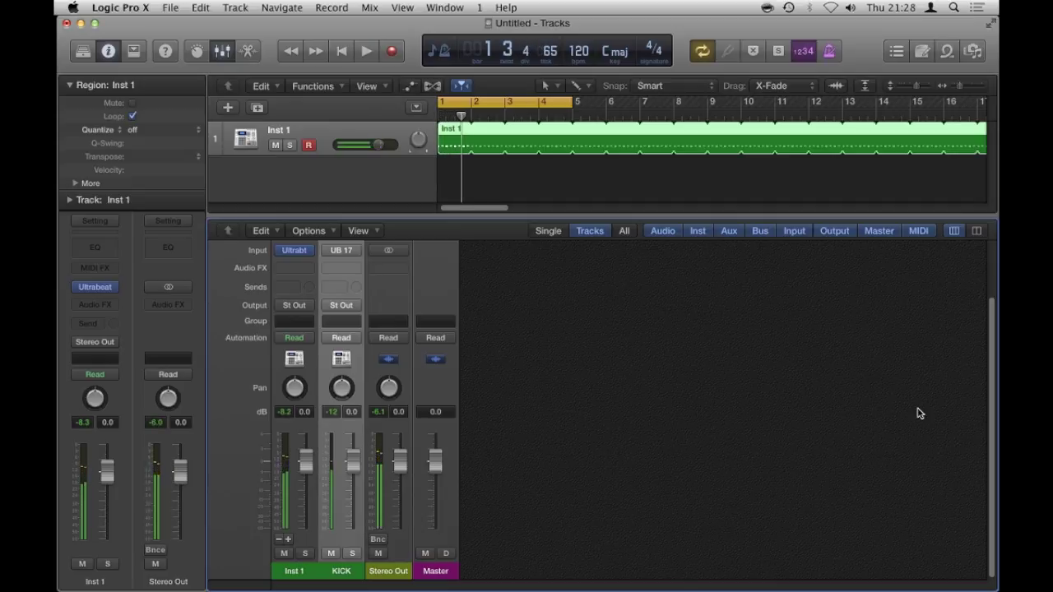
click(605, 416)
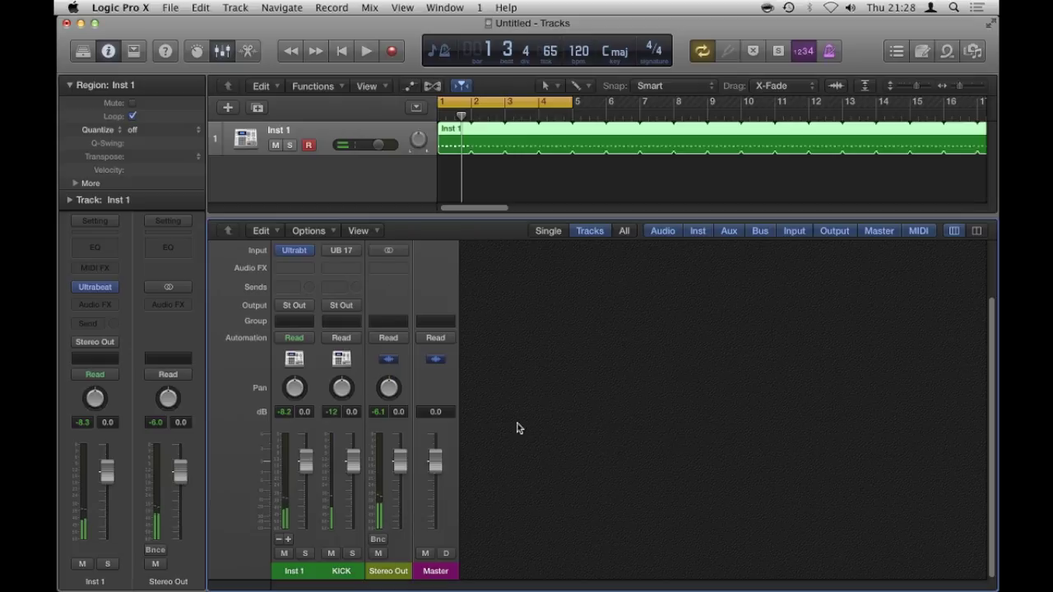
click(300, 573)
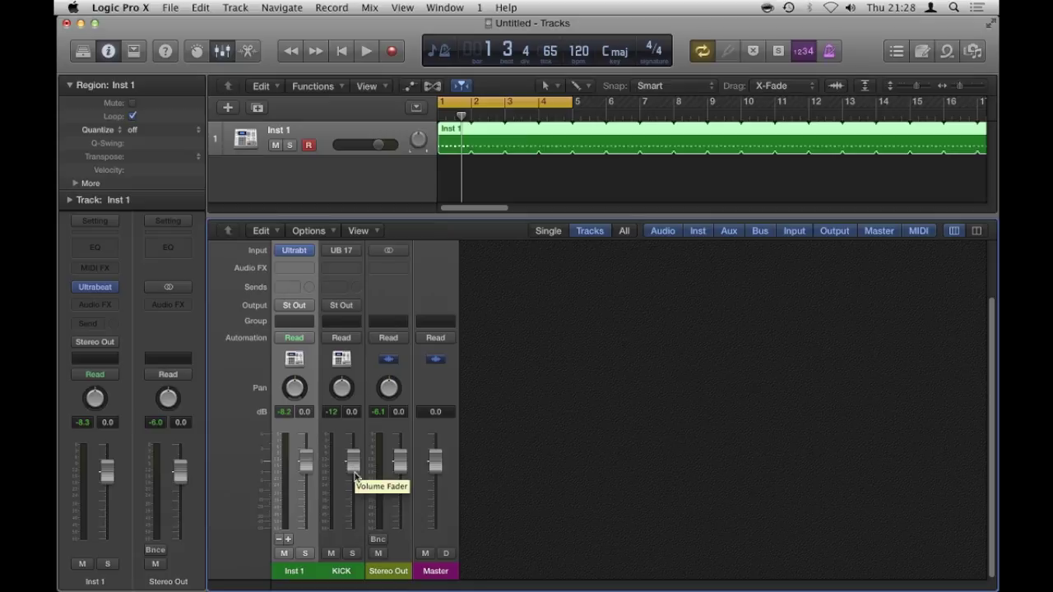
Pull the KICK fader to -∞, then raise it back to -2.6 dB while playing.
drag(354, 465, 356, 589)
key(space)
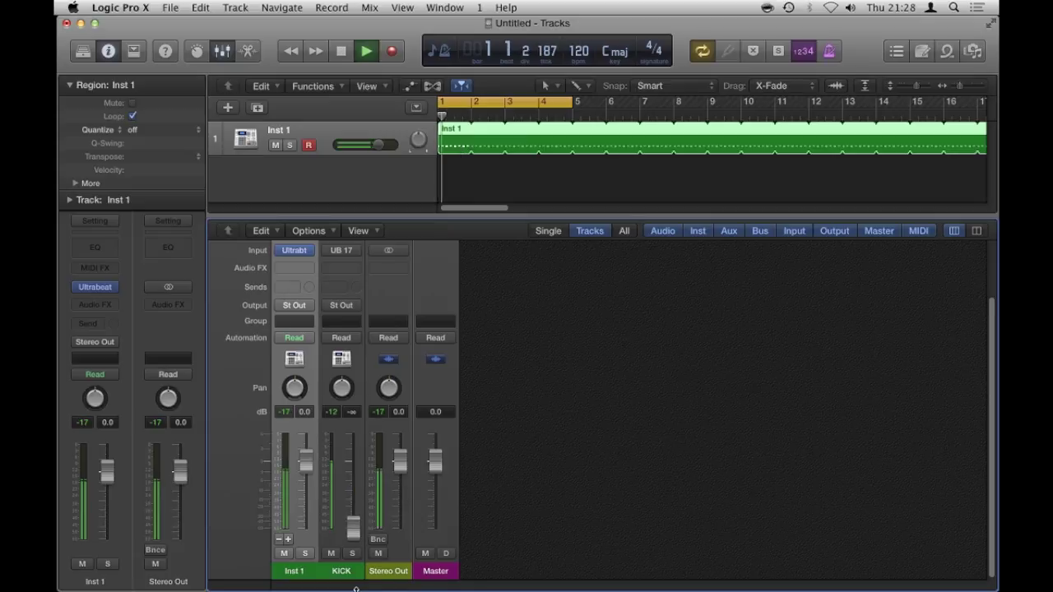
key(space)
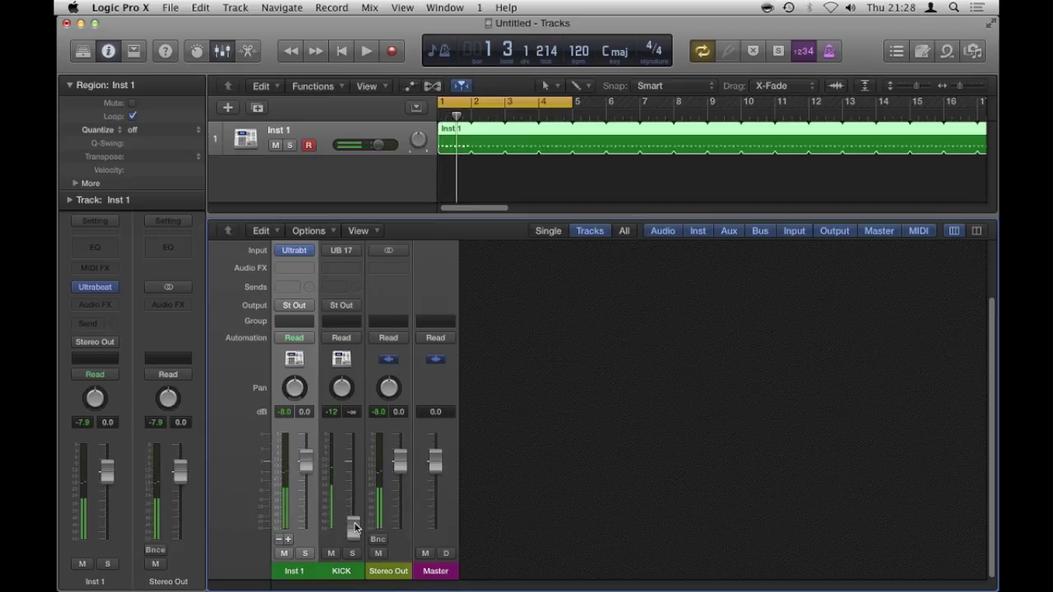
key(space)
drag(354, 527, 348, 470)
key(space)
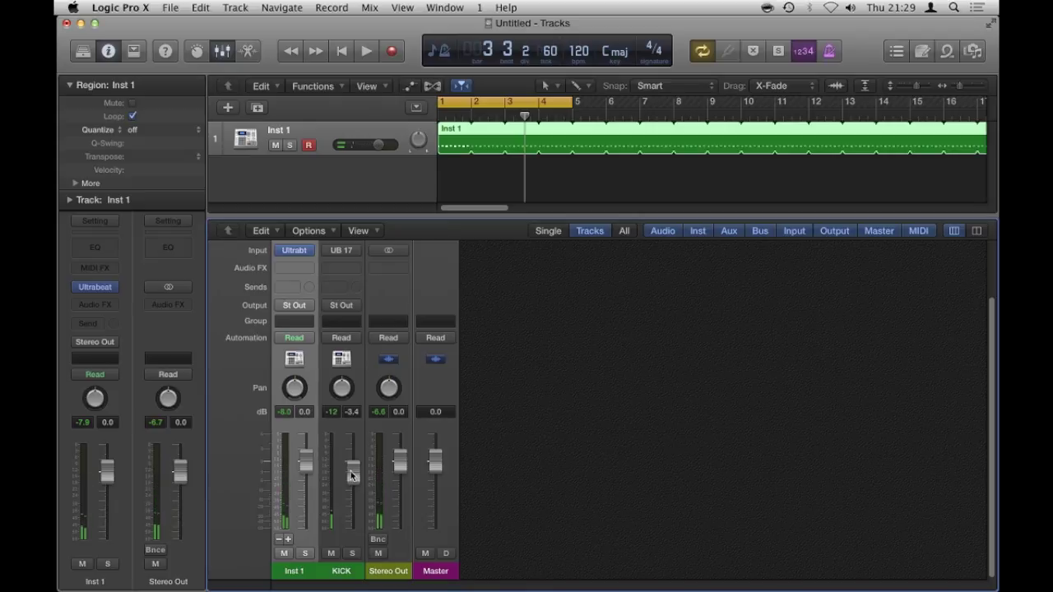
drag(350, 471, 350, 467)
Open Ultrabeat, send a drum voice to Sub Group 2 (3-4), and close the plug-in.
mouse_move(94, 287)
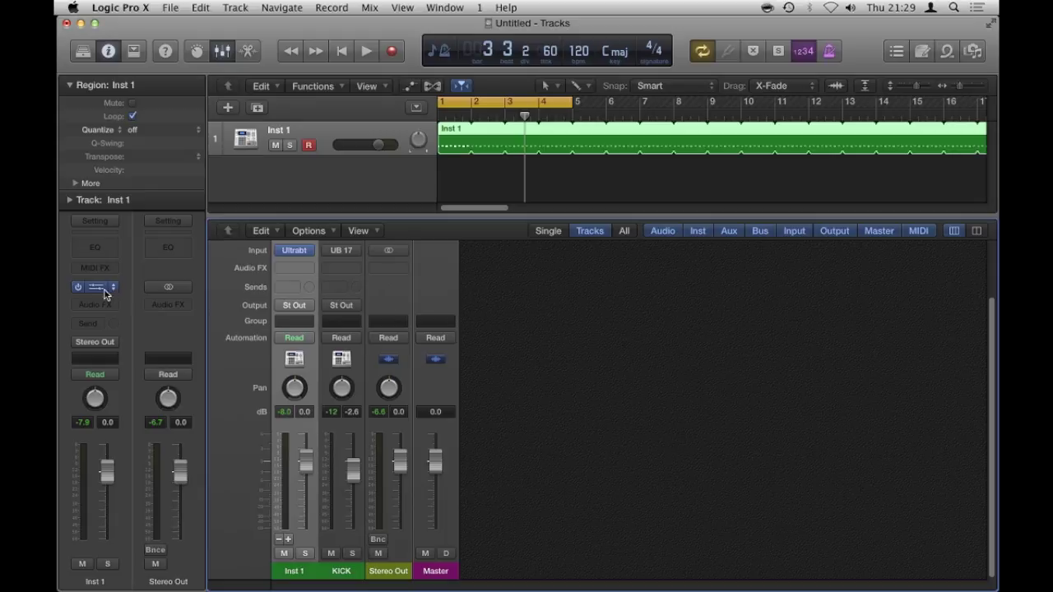
click(96, 288)
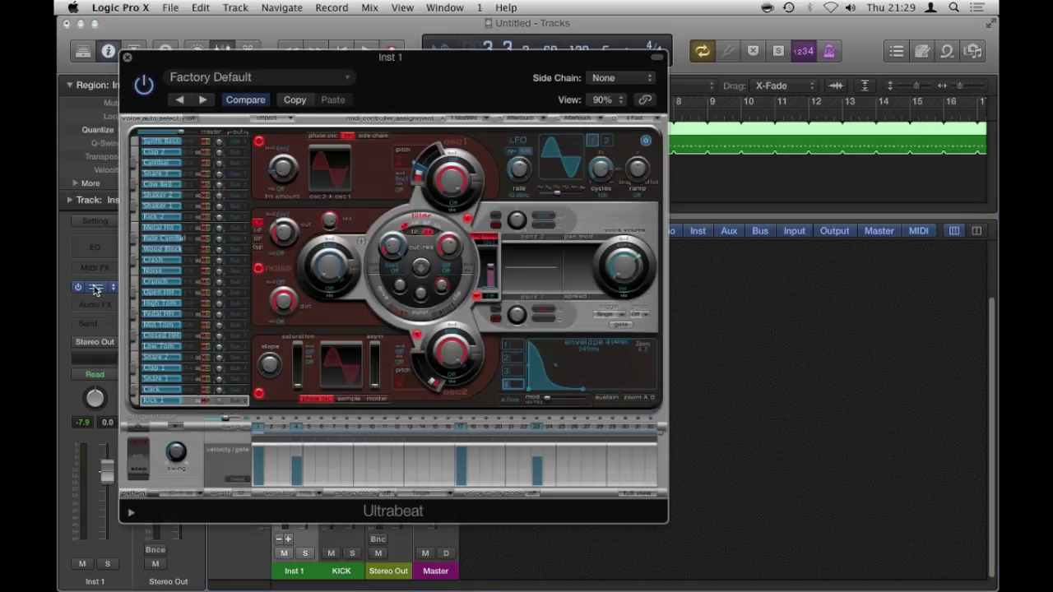
key(space)
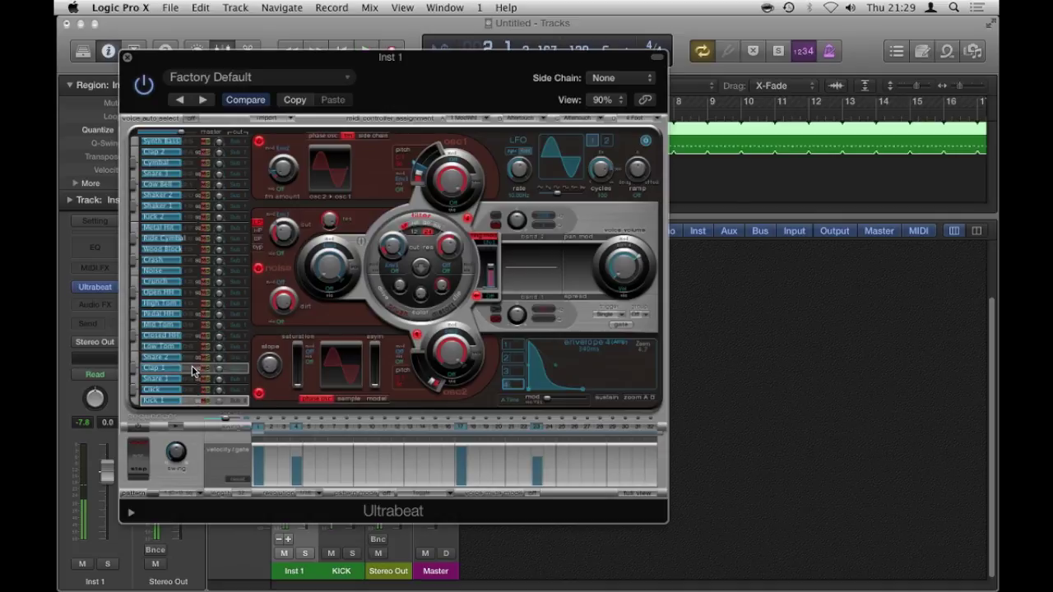
click(240, 373)
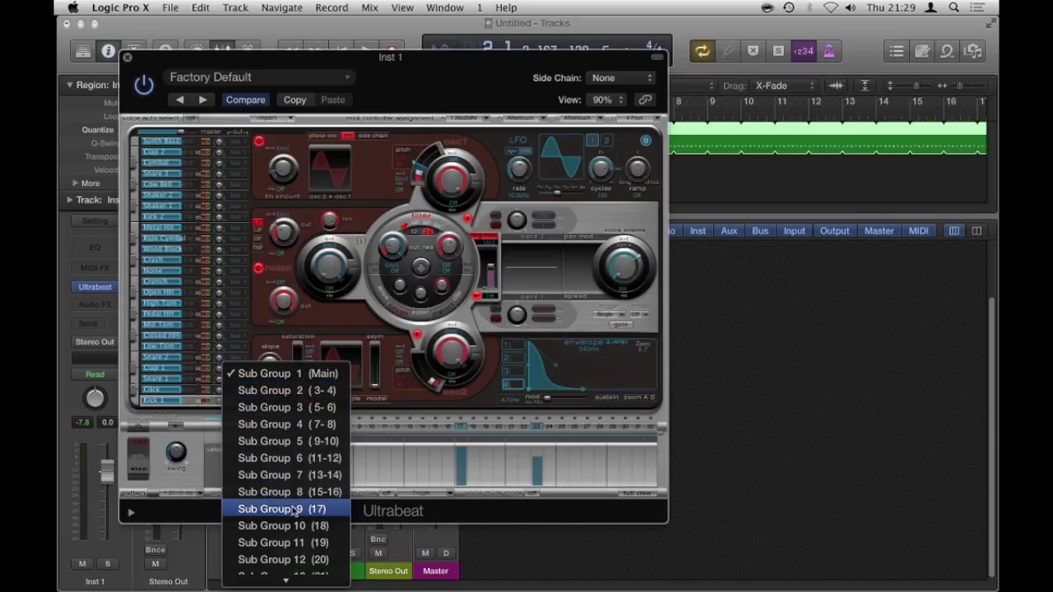
click(277, 391)
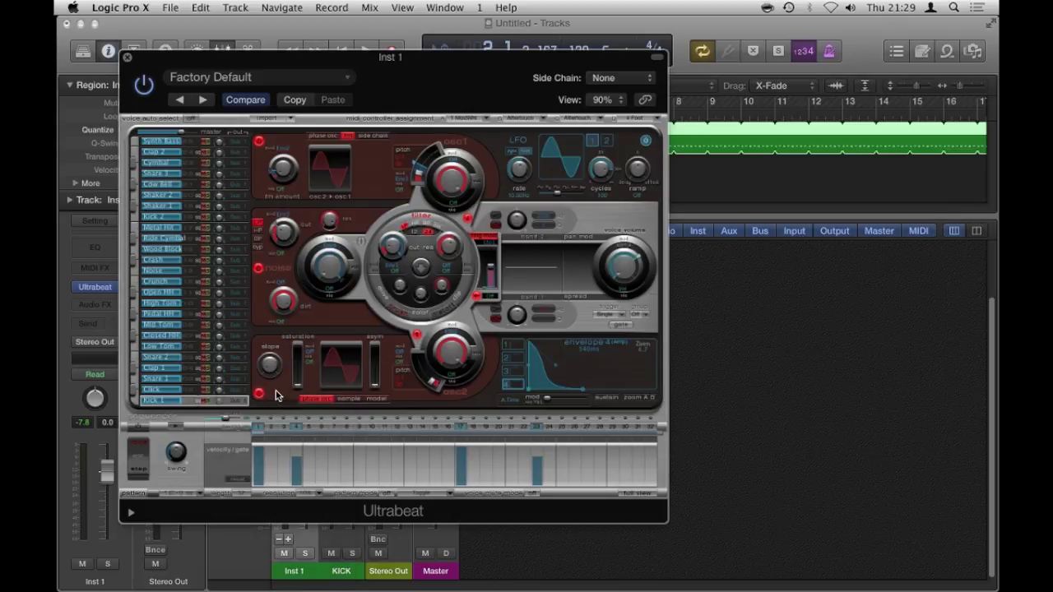
click(127, 59)
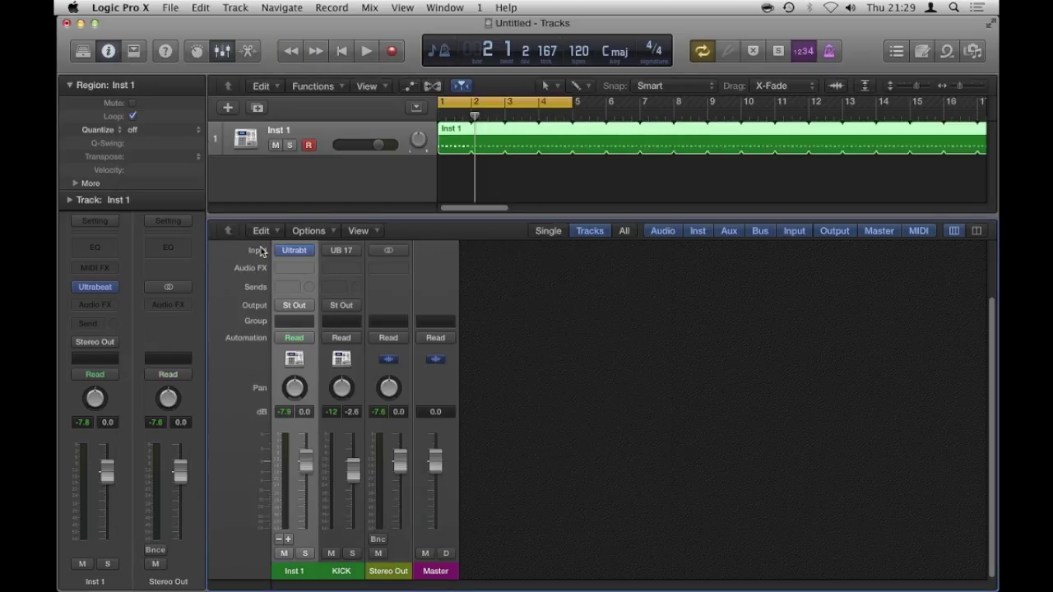
Add an Aux 2 channel and keep its input set to Inst 1 > UB 3-4.
click(288, 538)
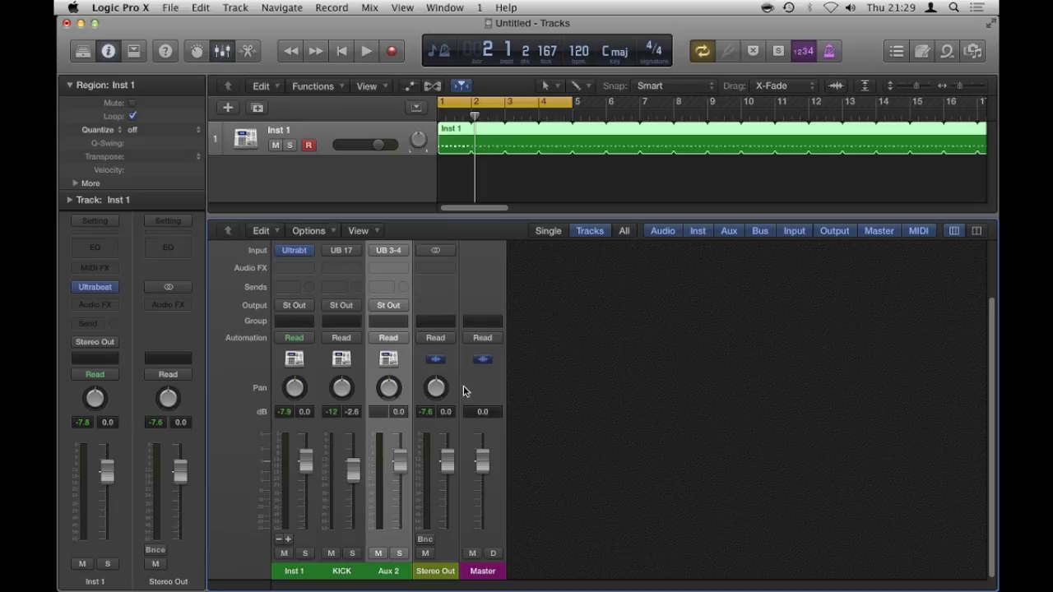
click(397, 256)
mouse_move(411, 317)
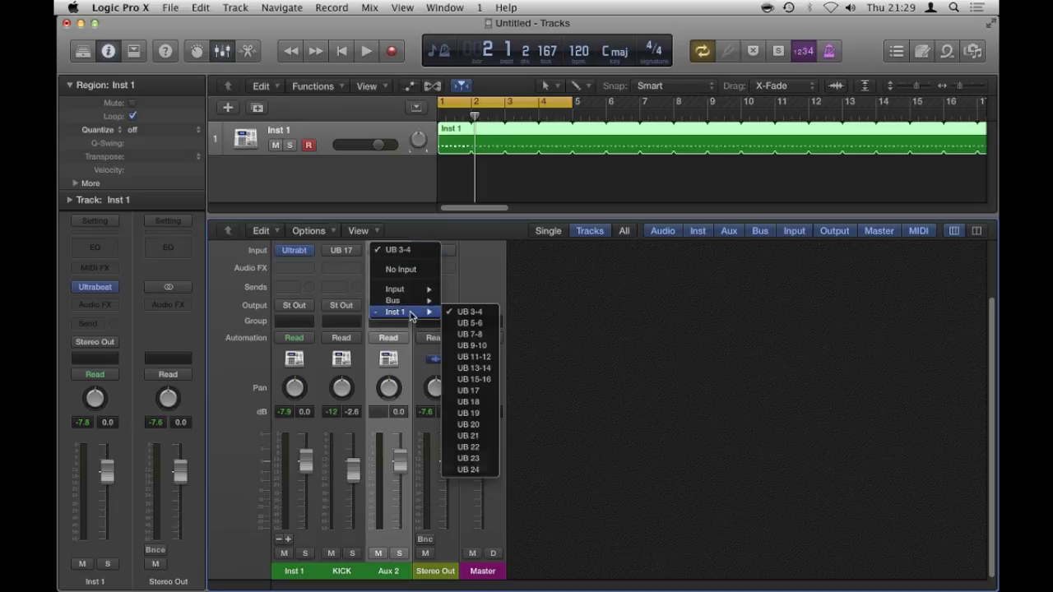
click(469, 314)
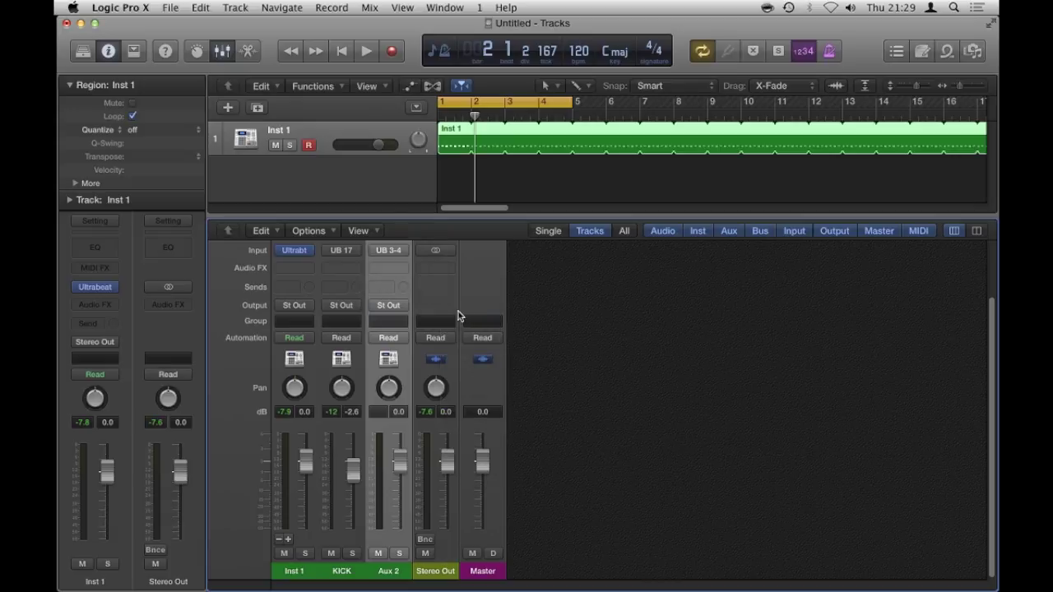
Audition the new Aux 2 by playing it in the mix, then soloed, then unsoloed.
key(space)
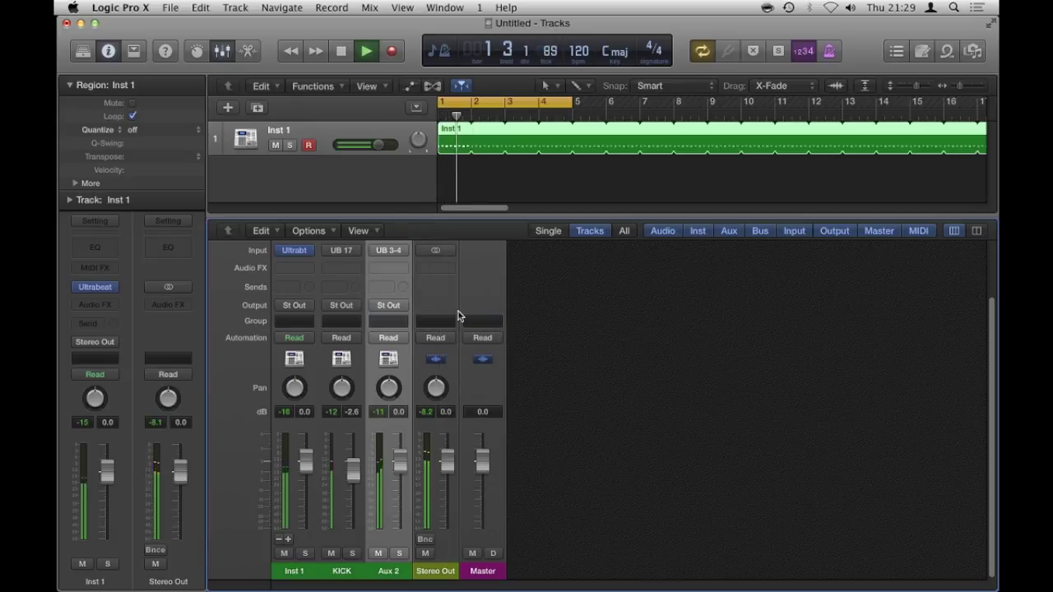
key(space)
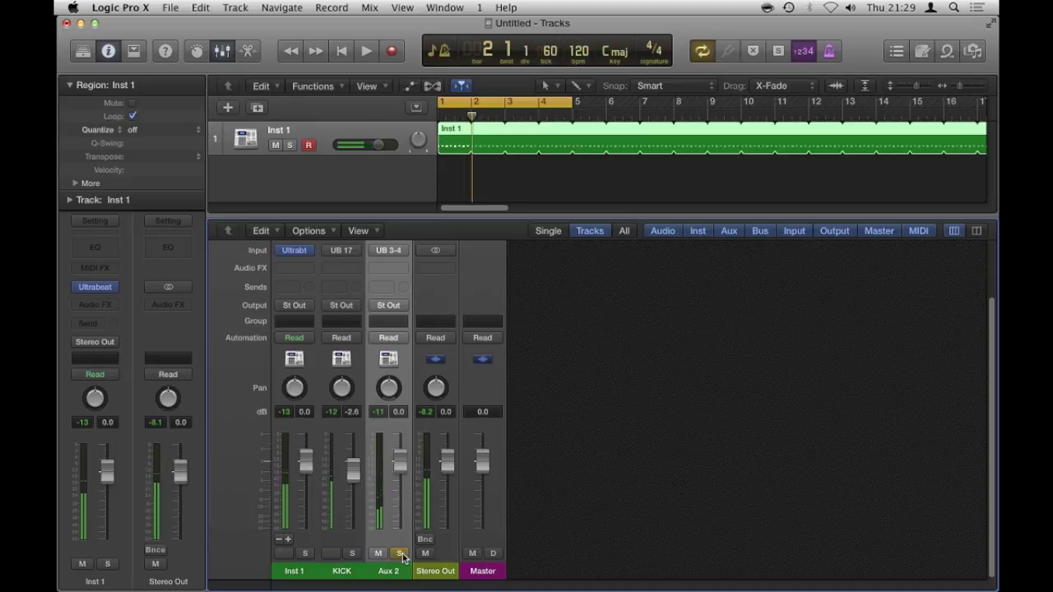
click(400, 554)
key(space)
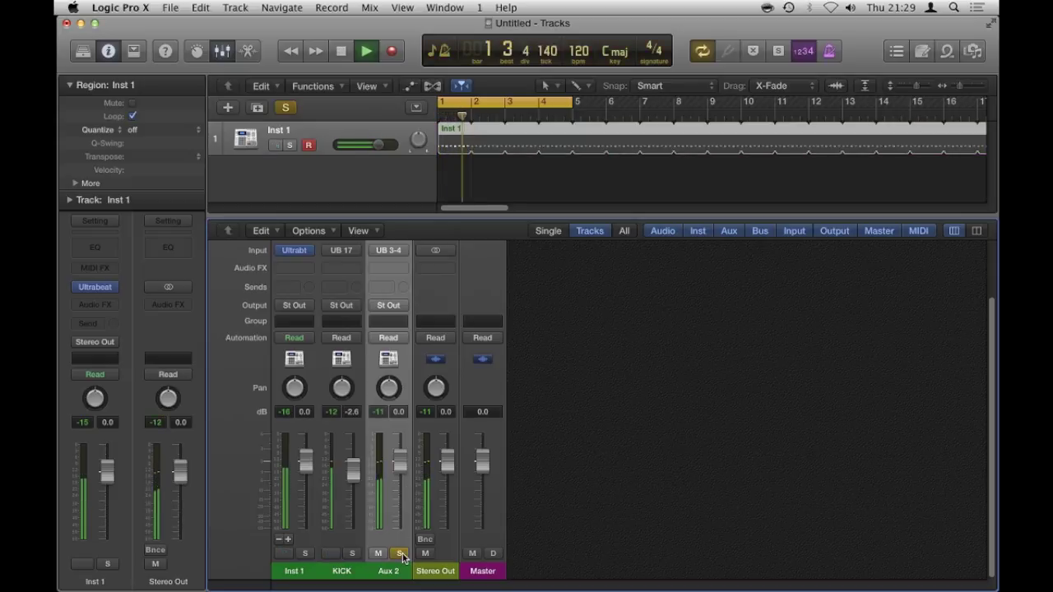
key(space)
click(400, 554)
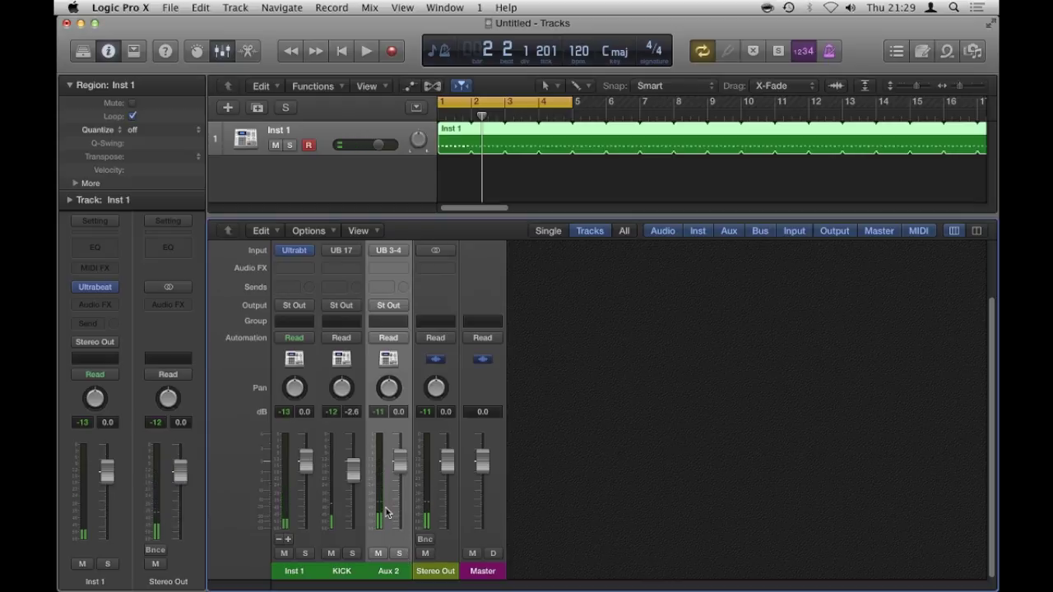
During playback, set Inst 1 to -3.4 dB, KICK to -1.5 dB and Aux 2 to -7.0 dB.
drag(305, 463, 300, 591)
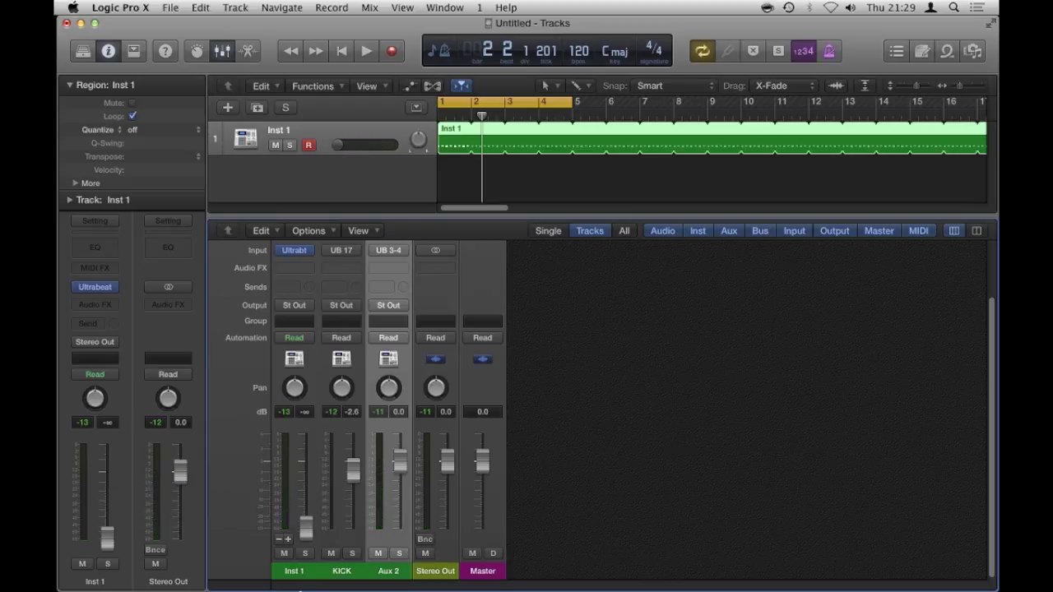
drag(402, 456, 400, 576)
key(space)
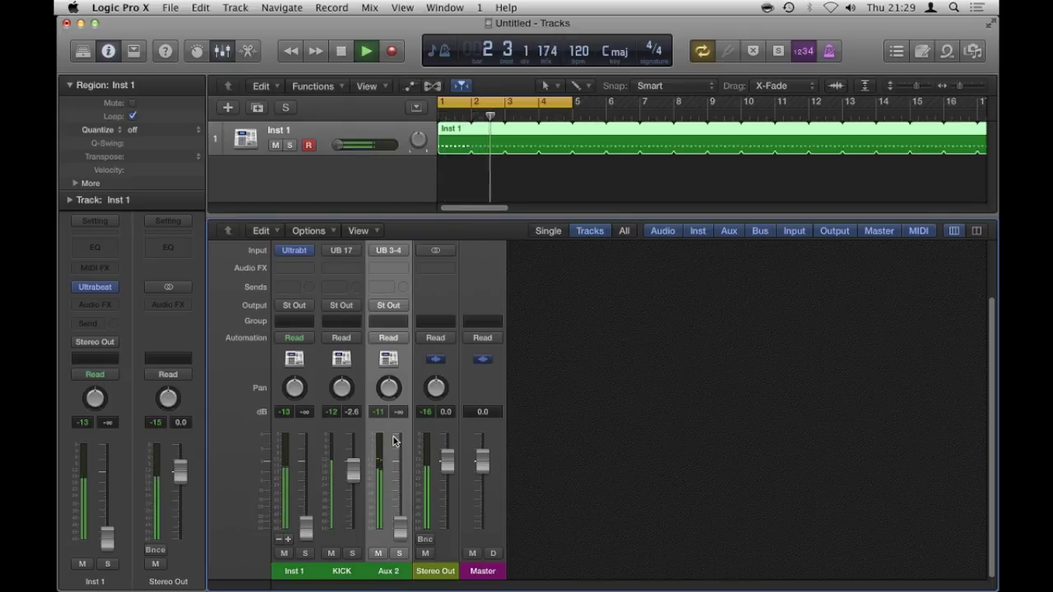
drag(352, 469, 354, 463)
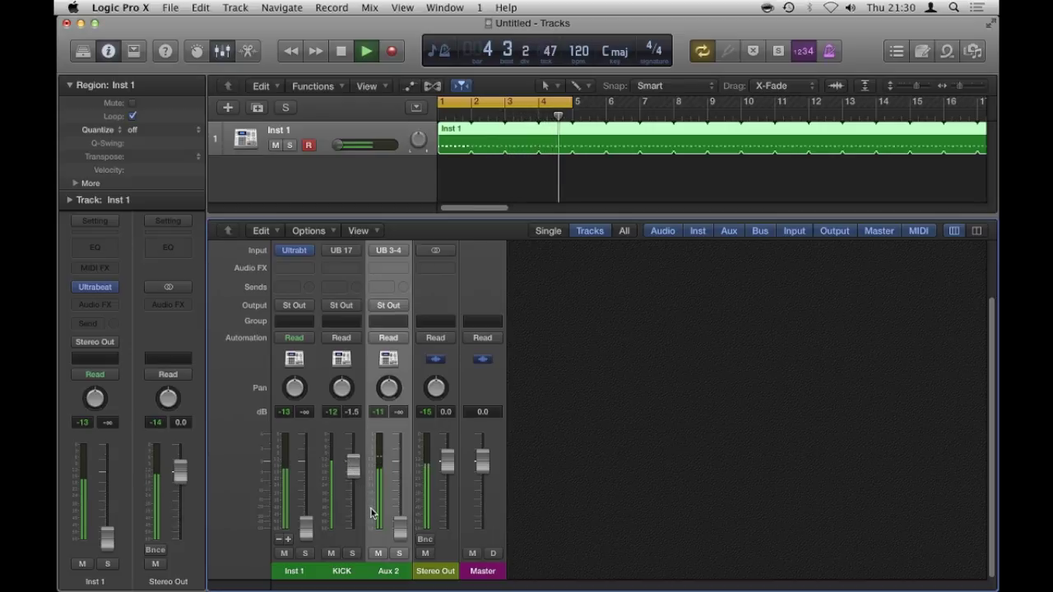
drag(306, 527, 310, 470)
drag(401, 527, 402, 485)
key(space)
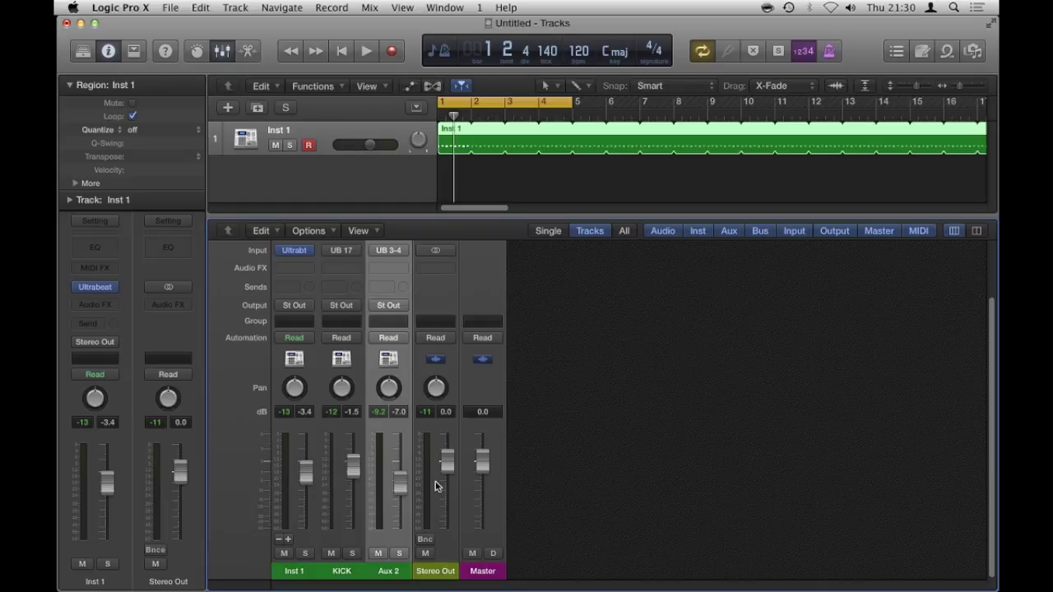
click(96, 290)
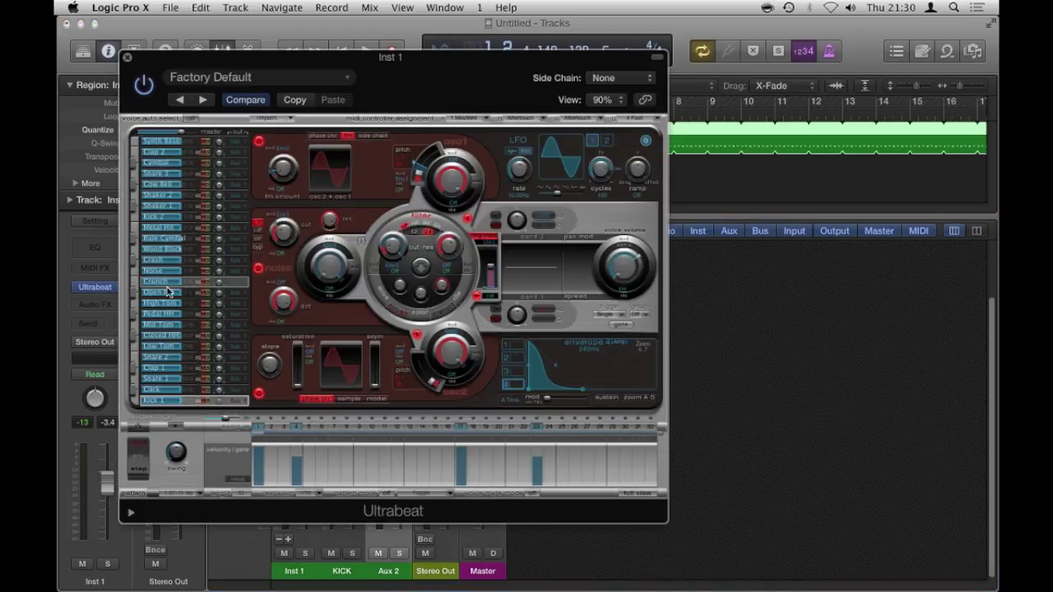
click(126, 57)
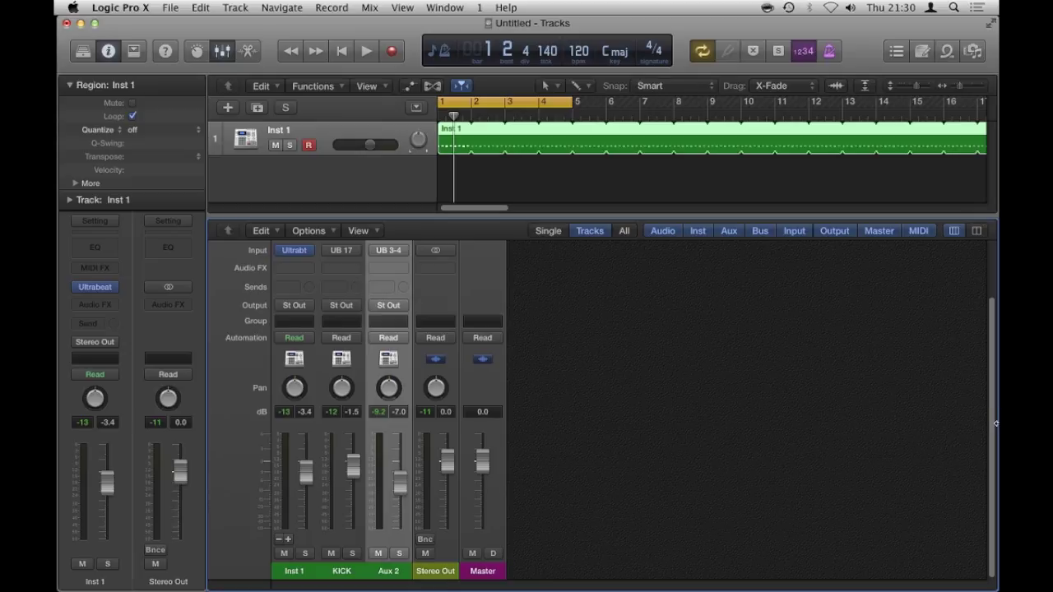
scroll(993, 425, up, 3)
scroll(984, 345, down, 3)
mouse_move(403, 345)
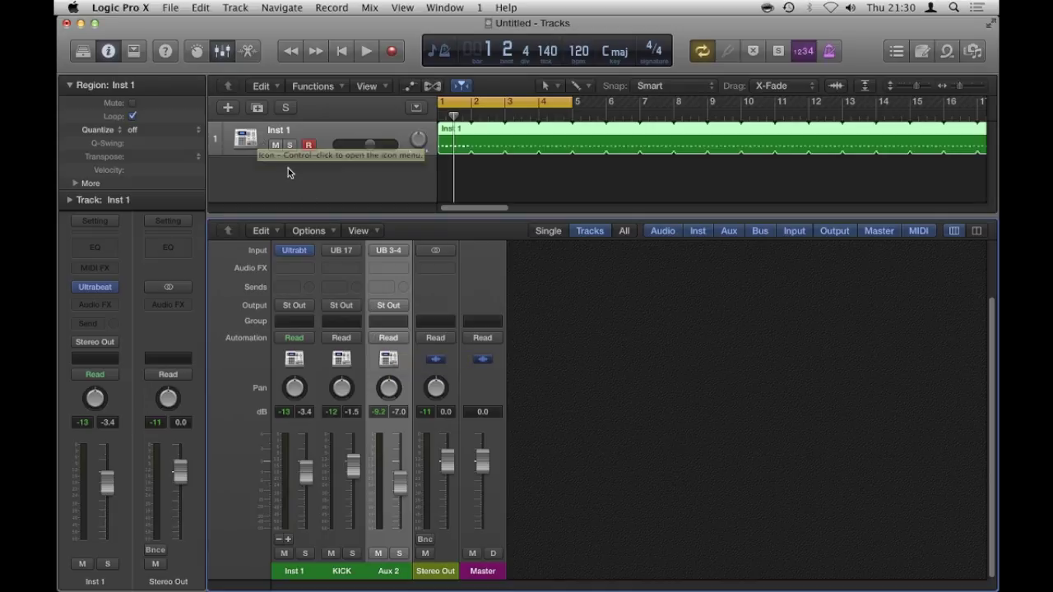
Hide the mixer, add an Inst 2 track below Inst 1, and check Advanced Tools preferences.
click(223, 52)
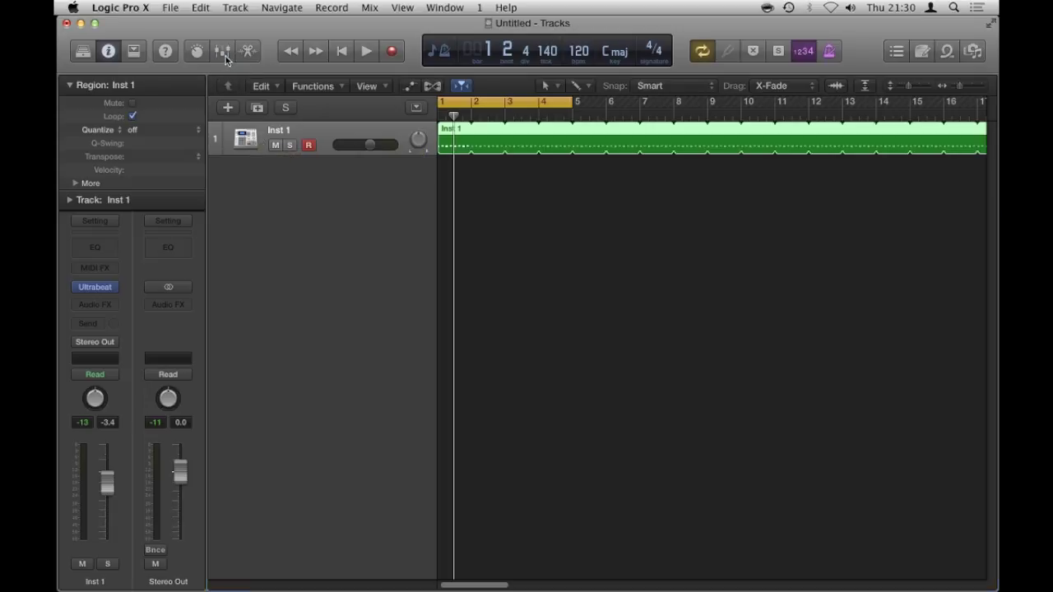
double_click(322, 177)
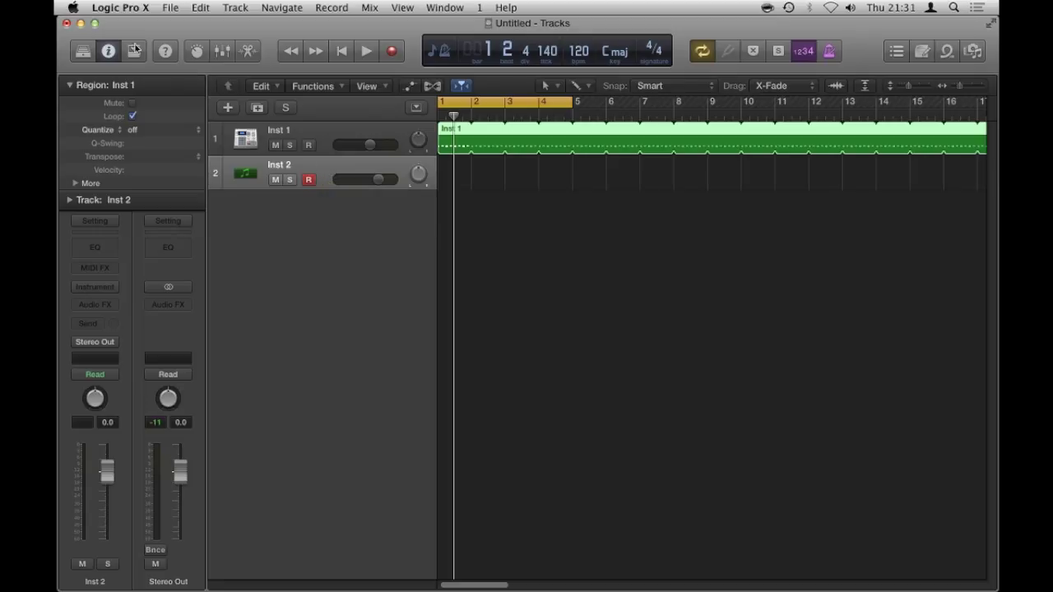
click(124, 9)
mouse_move(131, 52)
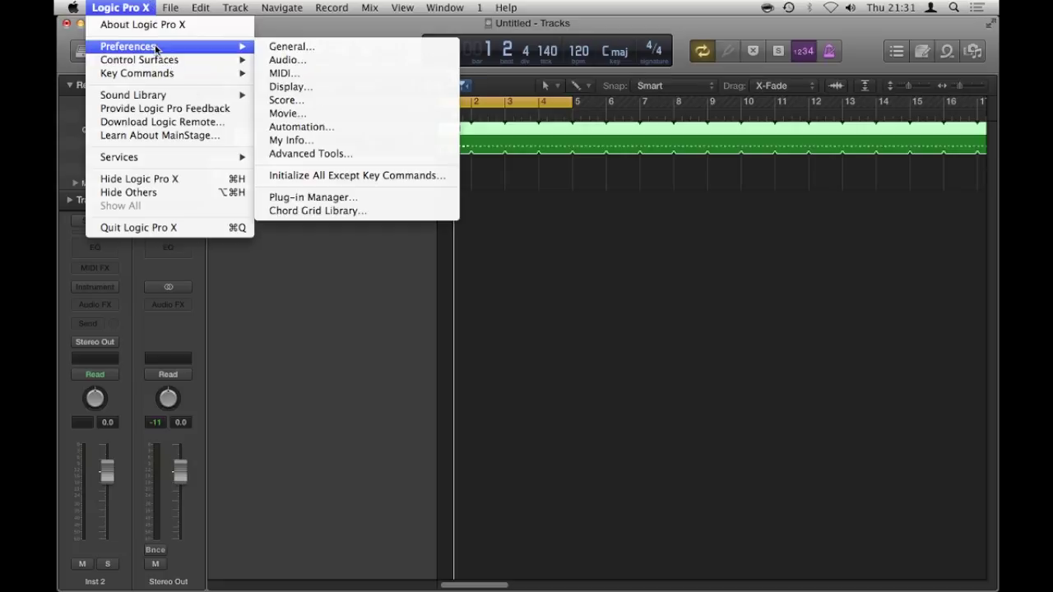
click(310, 154)
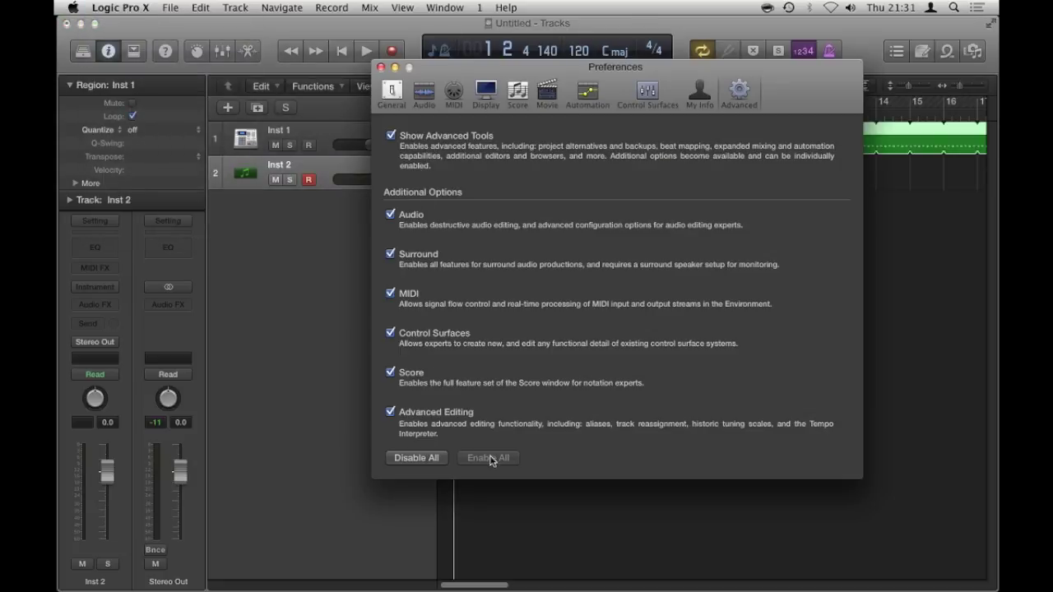
click(381, 67)
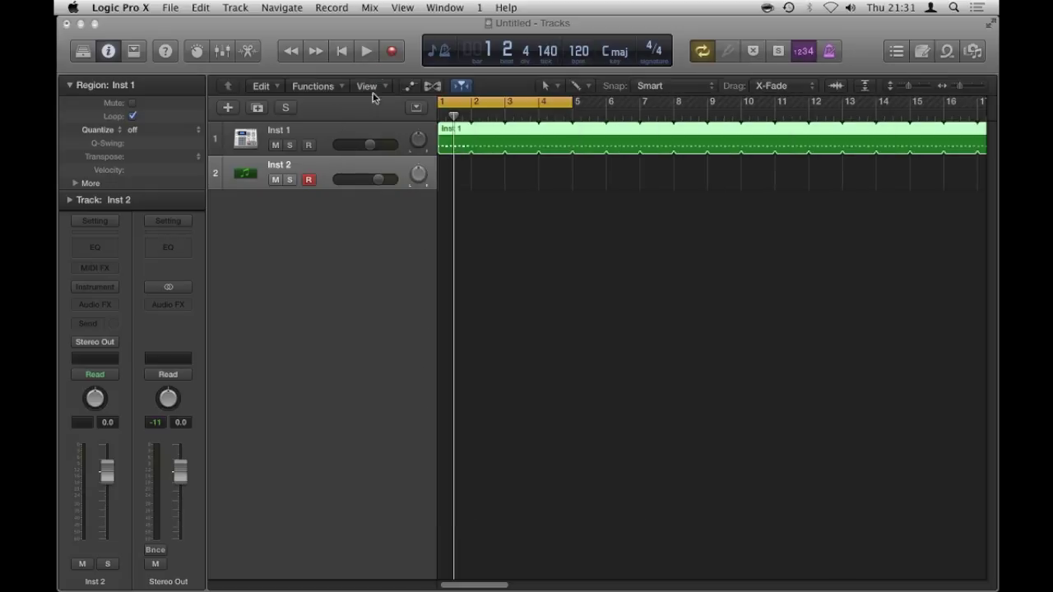
Reassign the Inst 2 track to Aux 2 via Reassign Track > Mixer > Aux.
right_click(324, 165)
mouse_move(356, 194)
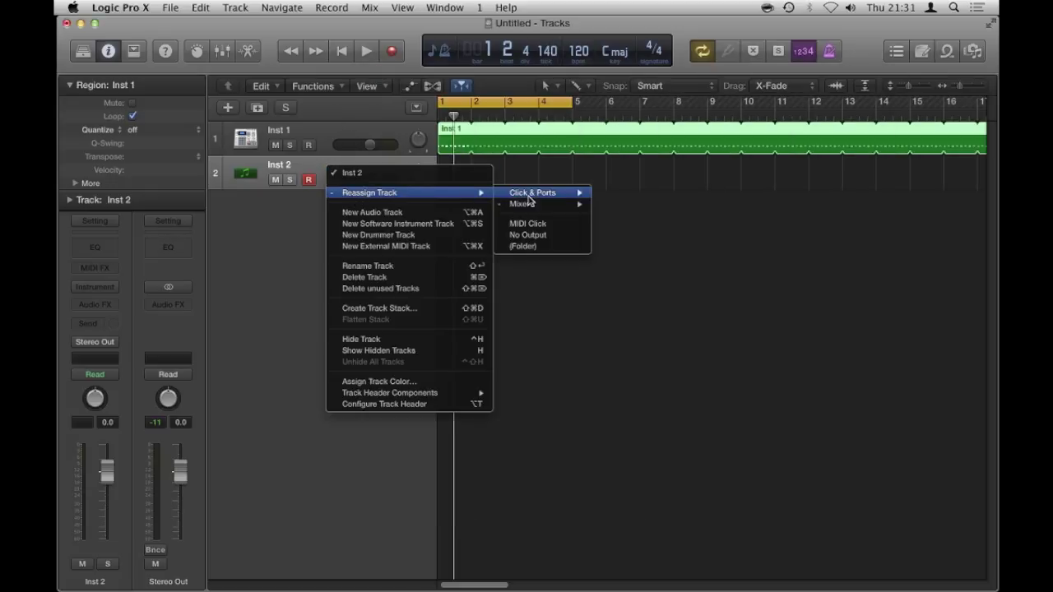
mouse_move(528, 206)
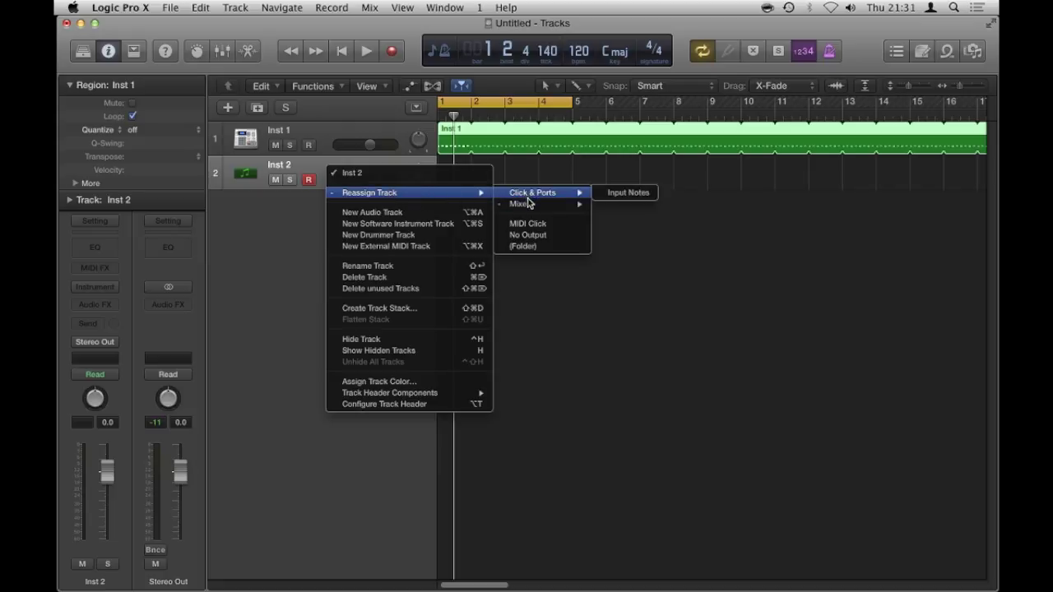
mouse_move(635, 206)
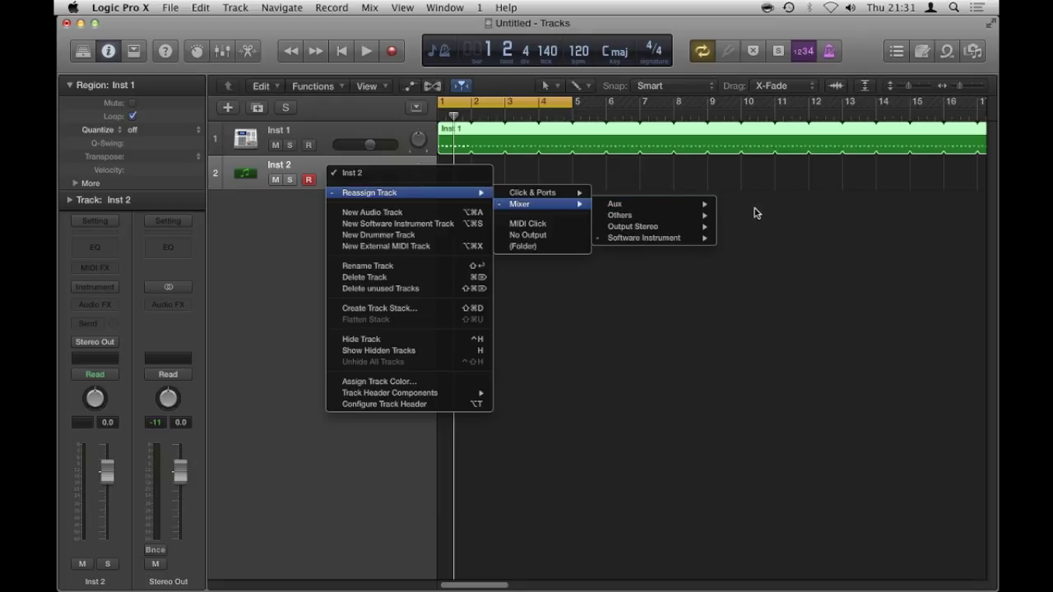
click(745, 216)
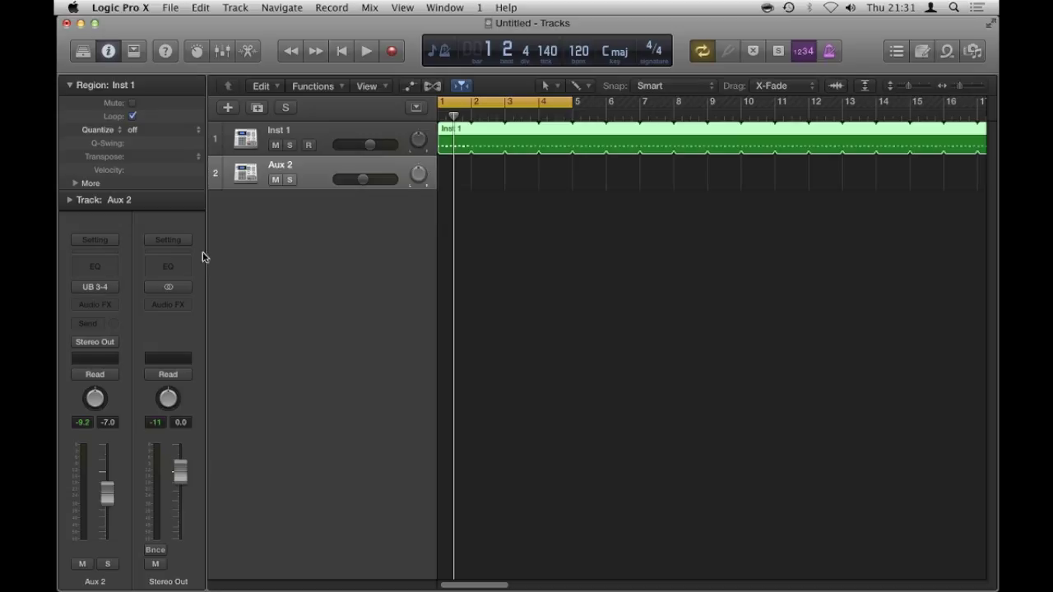
Delete the accidentally created Aux 2 region and show the automation lanes.
super+click(454, 176)
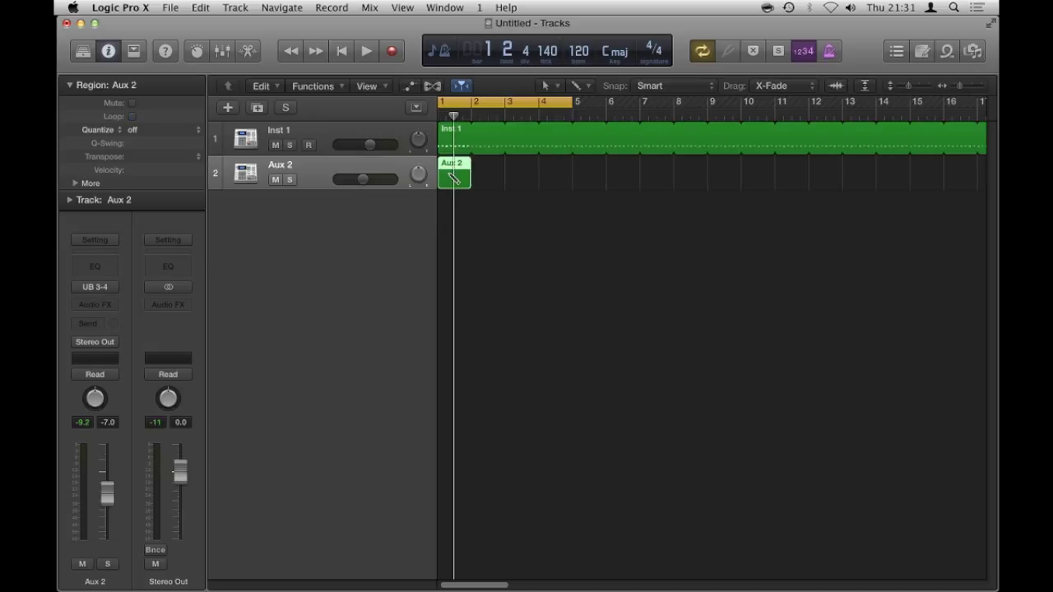
key(Delete)
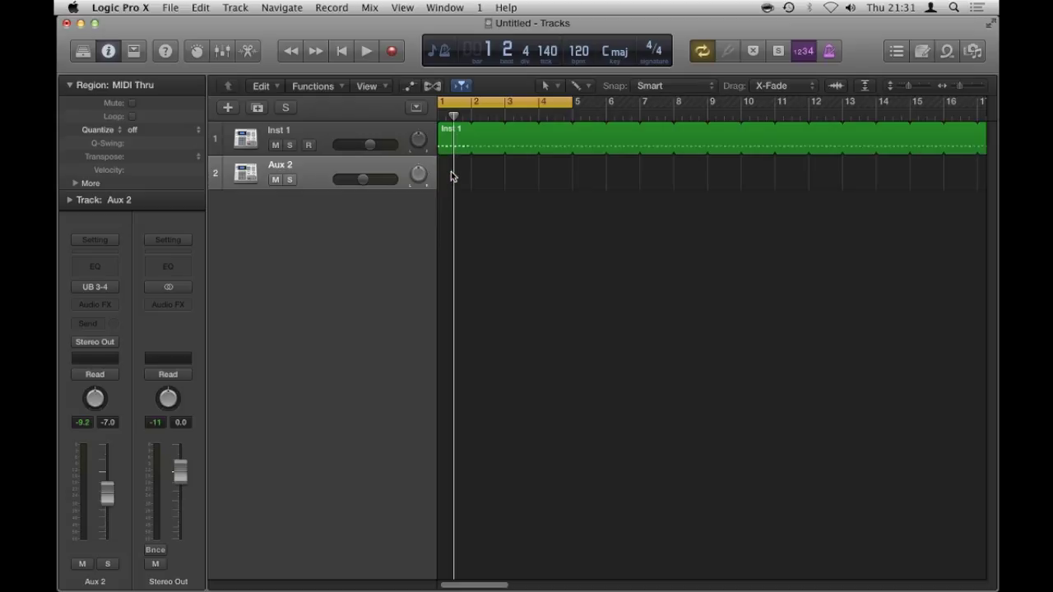
key(a)
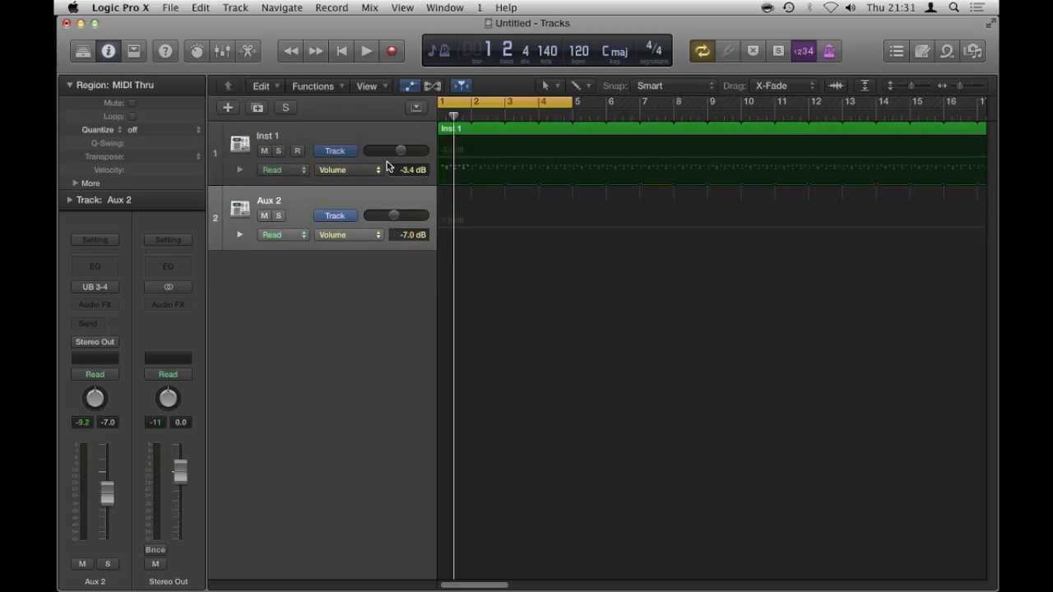
Automate Aux 2 volume rising from -∞ dB to -7.1 dB at bar 4.4.4.
click(506, 236)
click(494, 228)
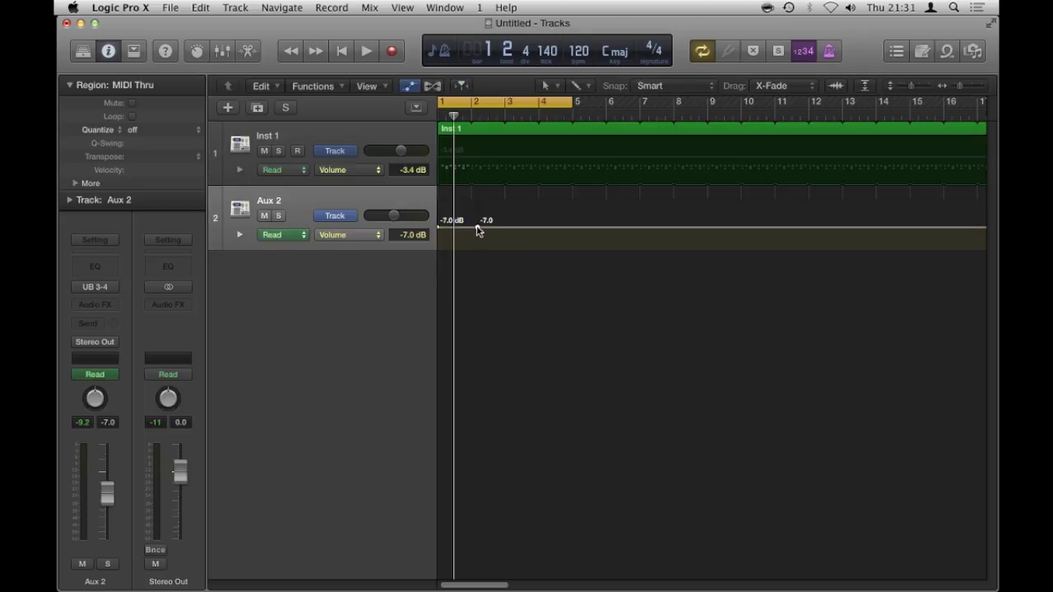
click(495, 227)
drag(495, 226, 572, 226)
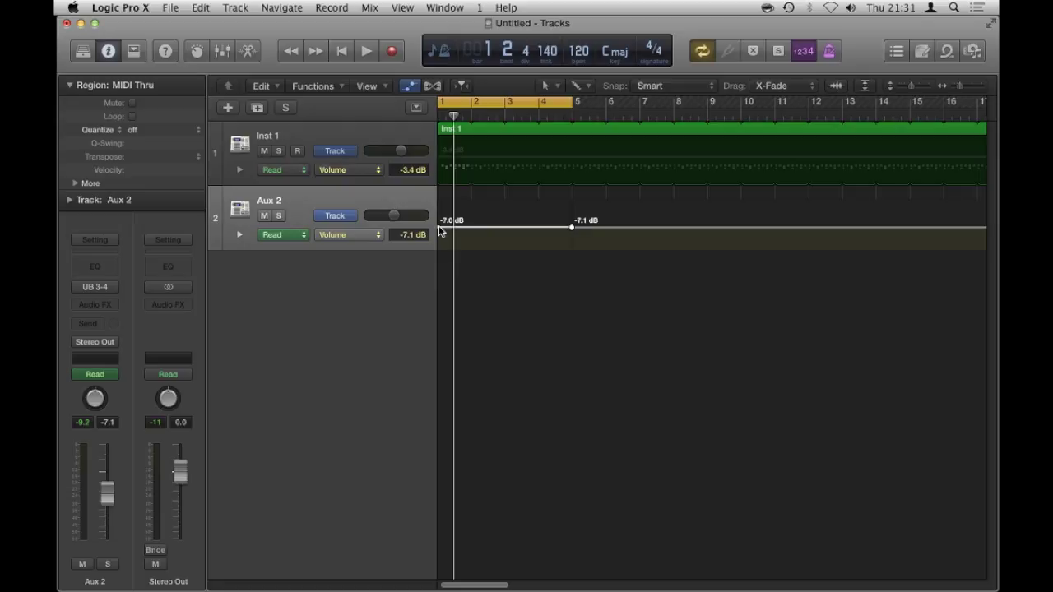
drag(439, 226, 438, 247)
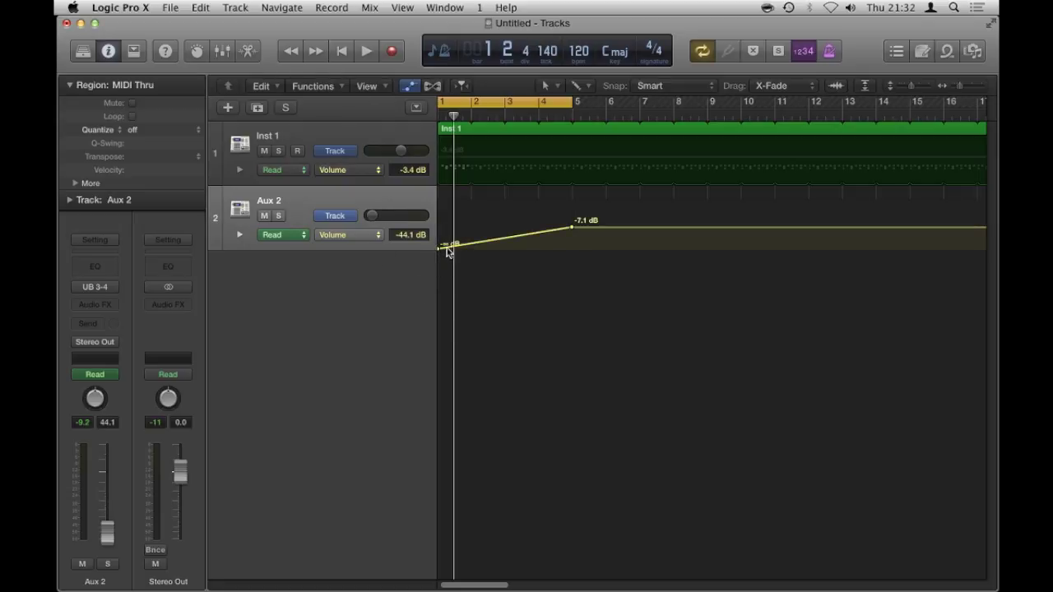
Reopen the mixer and play through the Aux 2 fade-in, stopping back at bar 1.
click(221, 53)
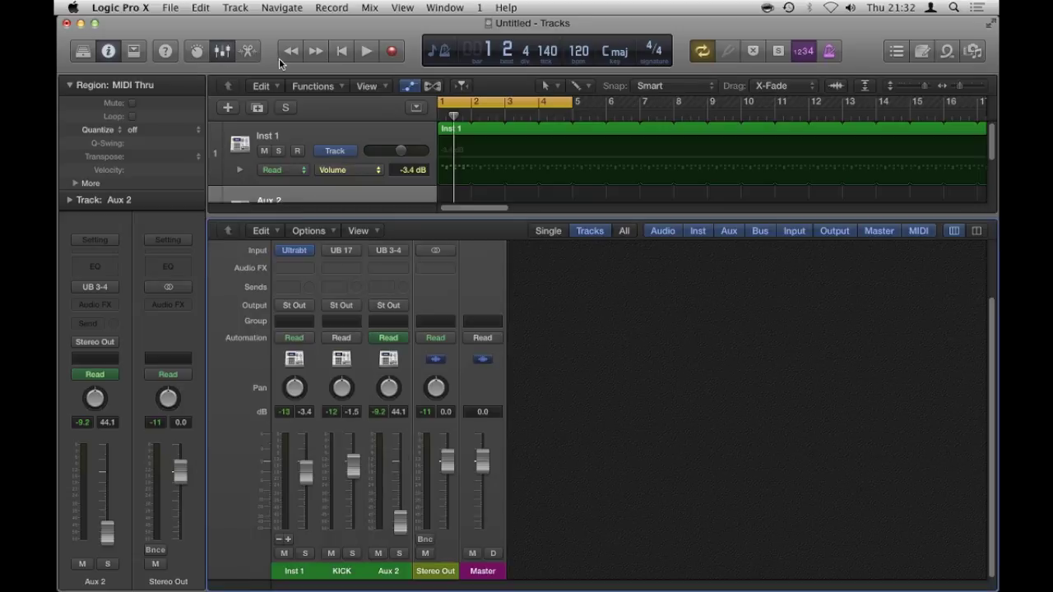
key(space)
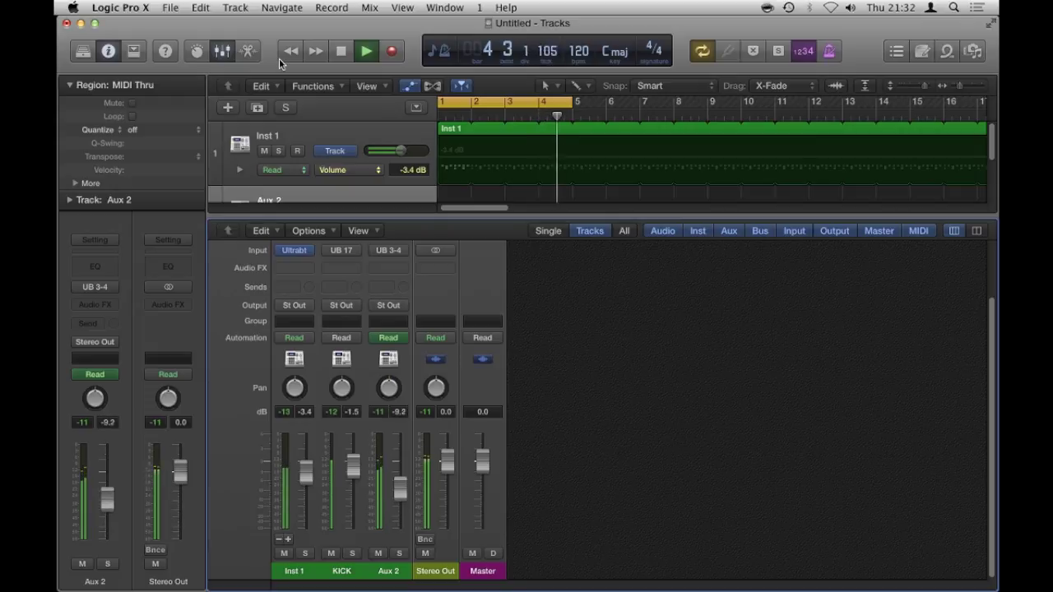
key(space)
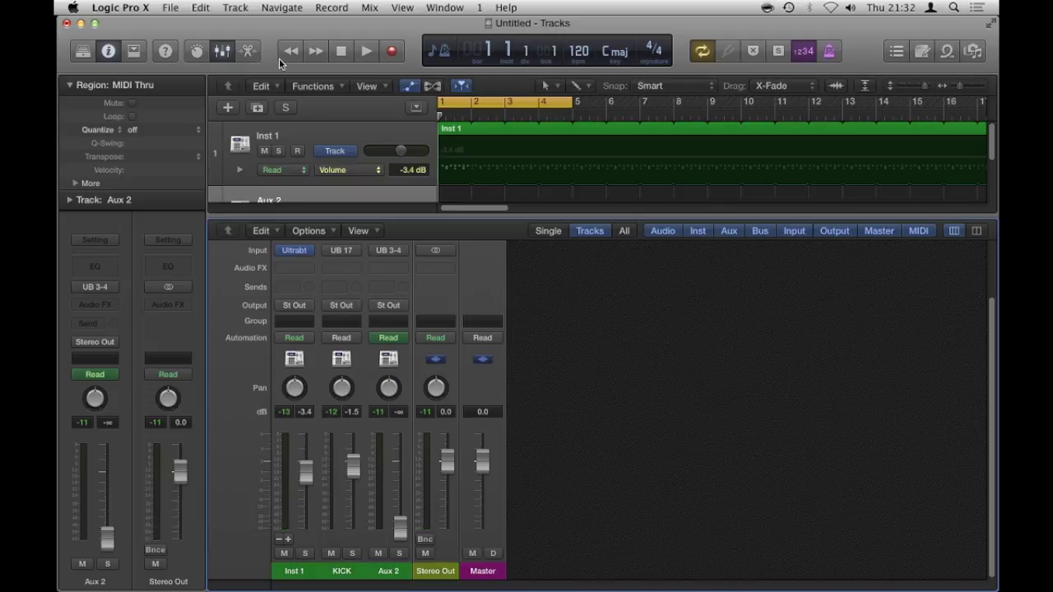
Close the mixer and hide the automation lanes with the Inst 1 track selected.
click(221, 52)
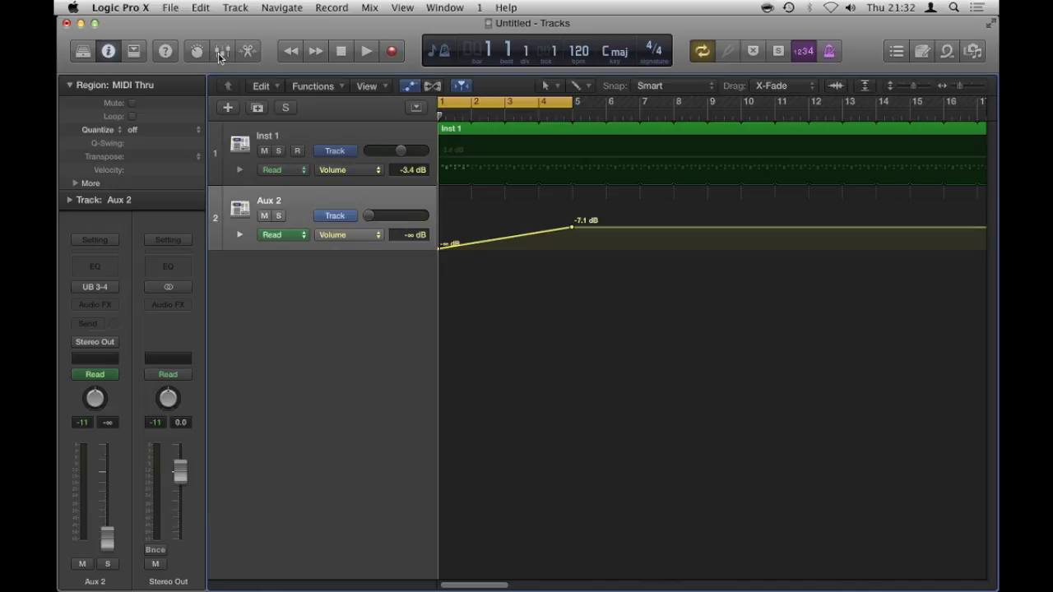
click(345, 129)
key(a)
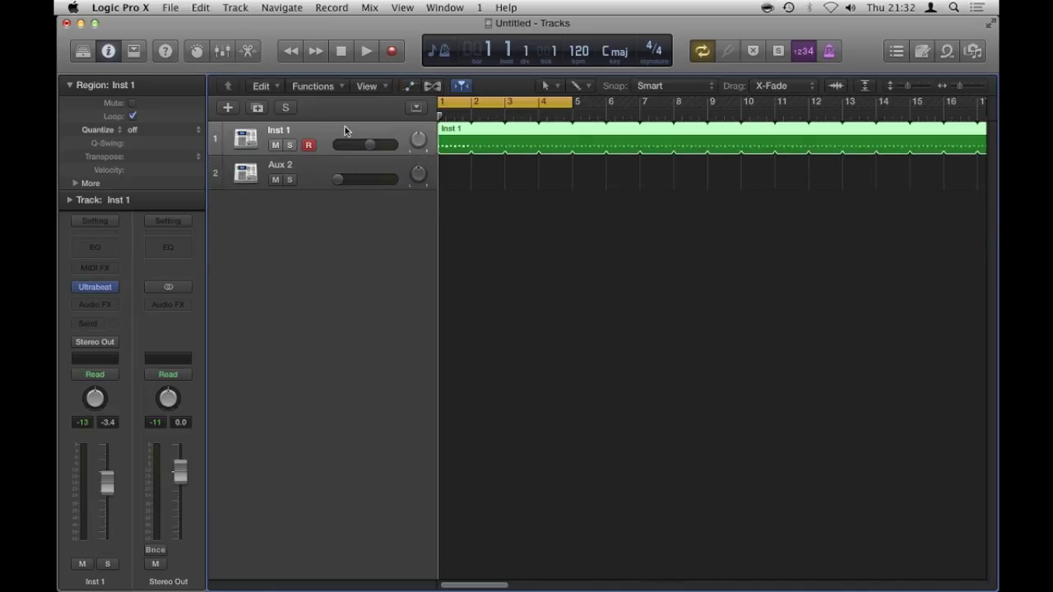
scroll(482, 204, left, 1)
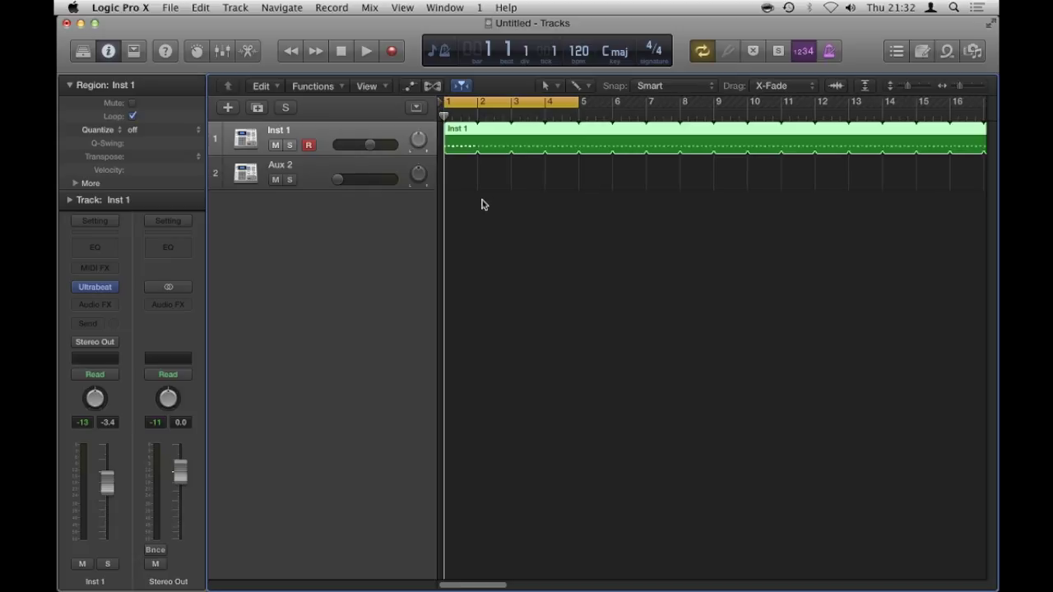